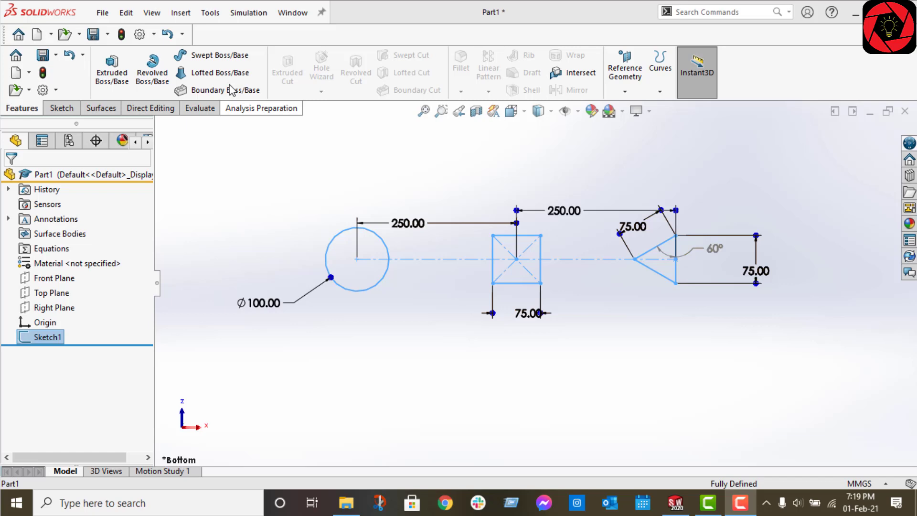
Start an extrusion of Sketch1 using only the circle's region, previewing a 26 mm cylinder
left_click(110, 82)
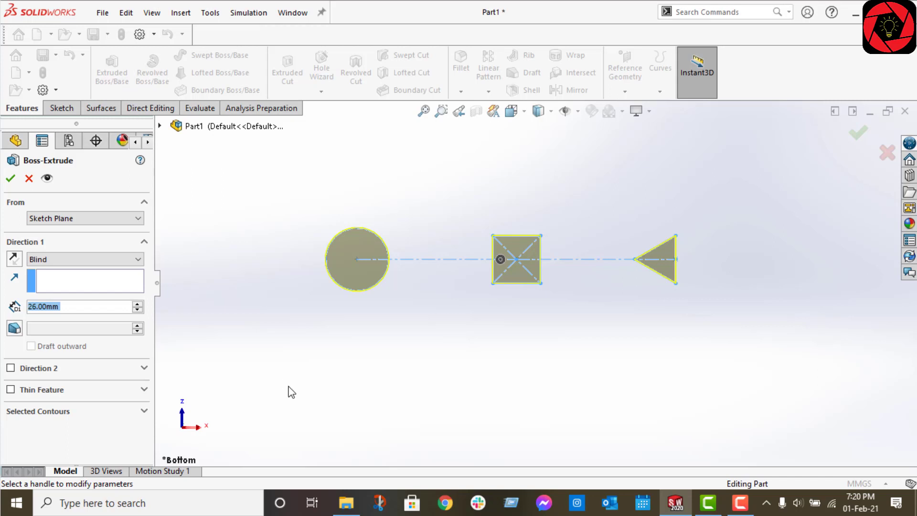
mouse_move(287, 392)
middle_mouse_down()
mouse_move(245, 205)
mouse_move(77, 367)
mouse_move(470, 217)
mouse_move(399, 367)
middle_mouse_up()
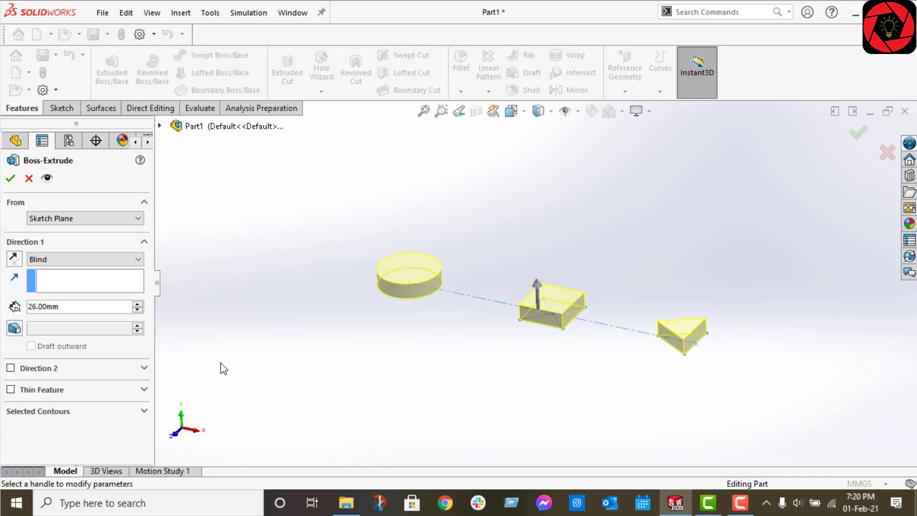
scroll(373, 308, "down", 3)
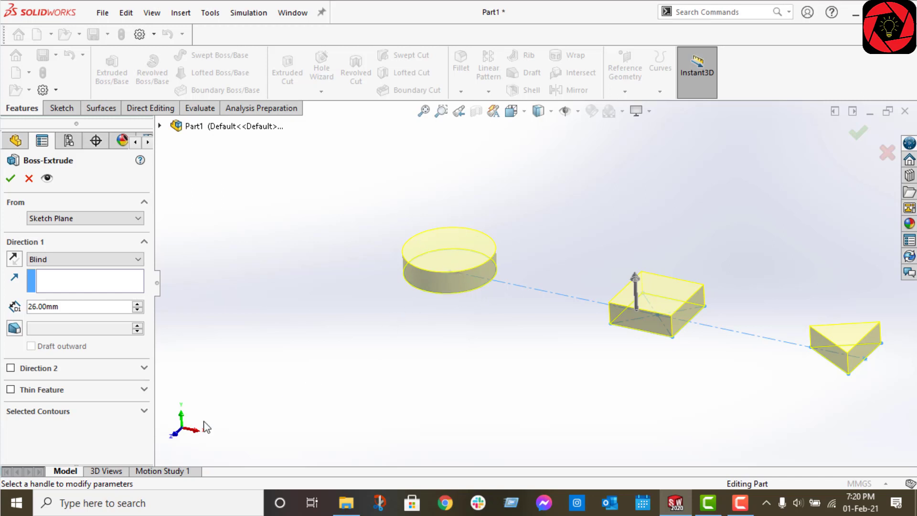
left_click(143, 411)
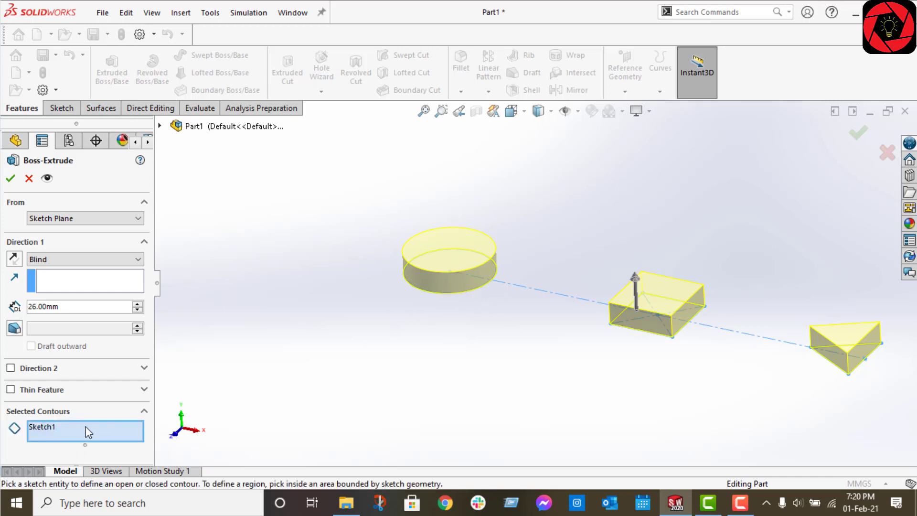
right_click(86, 429)
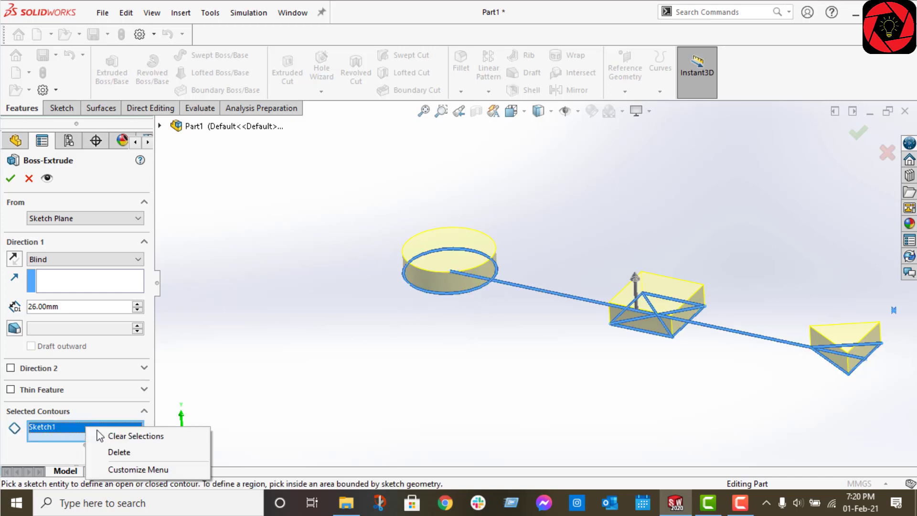
left_click(125, 437)
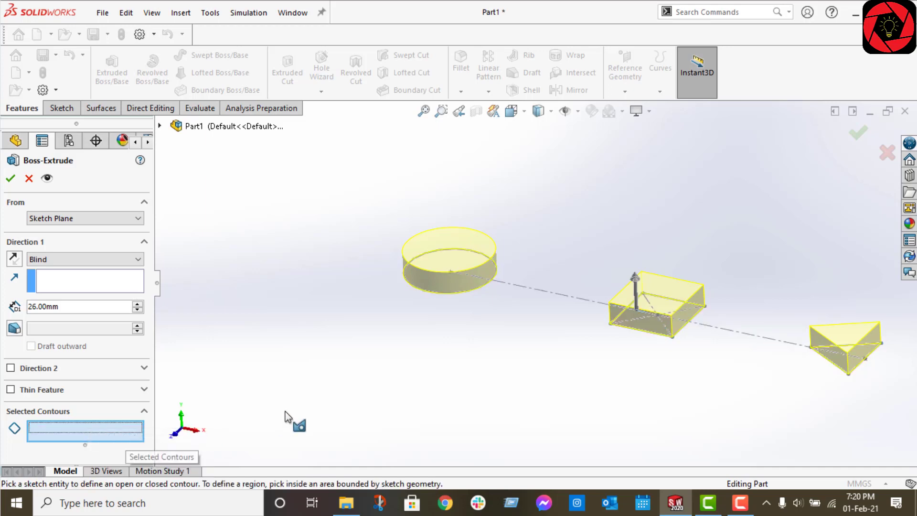
scroll(476, 259, "down", 2)
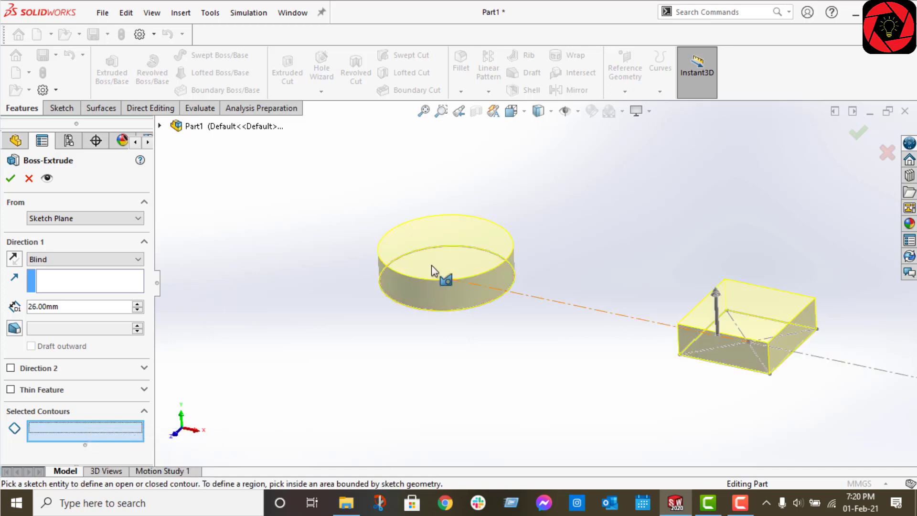
left_click(443, 266)
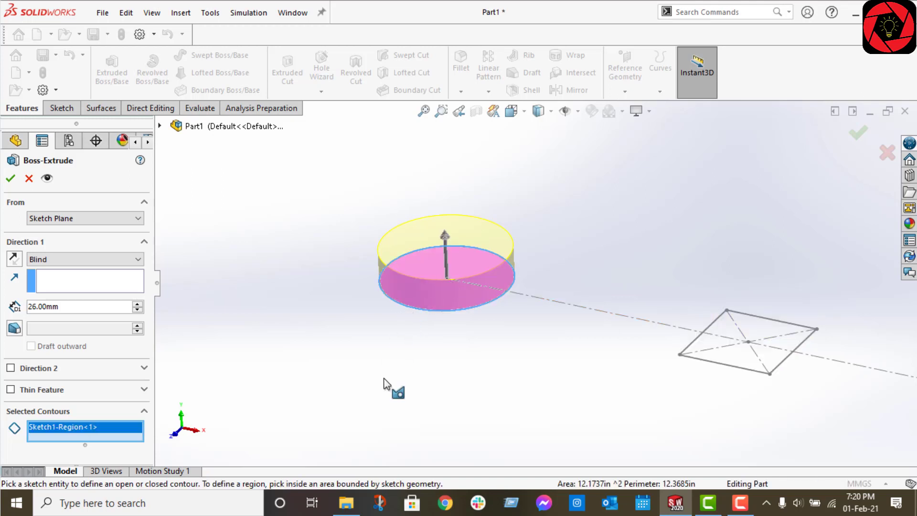
scroll(389, 385, "up", 2)
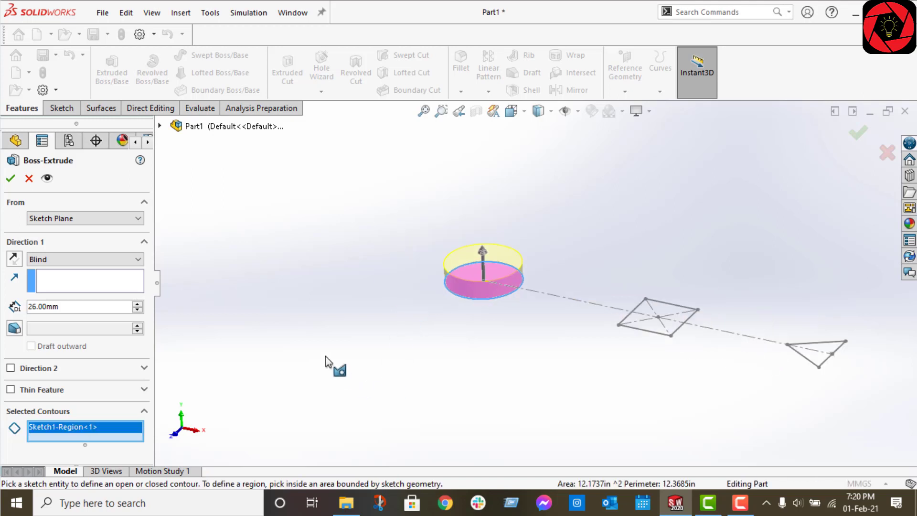
Extrude the circle region Blind to a 50 mm depth, creating Boss-Extrude4
left_click(68, 258)
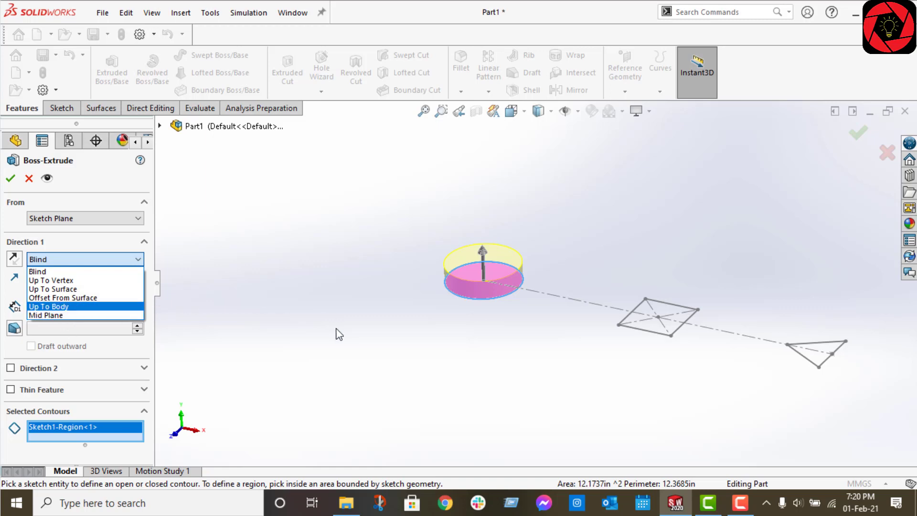
left_click(339, 331)
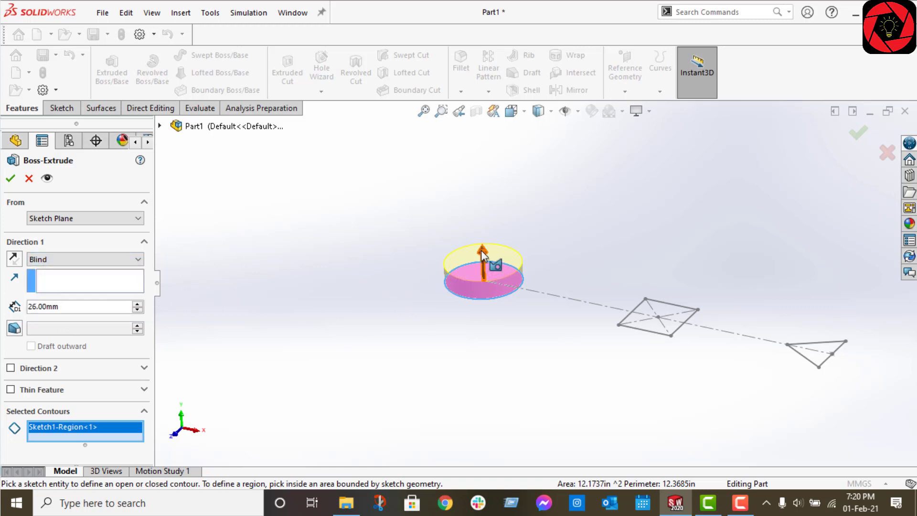
left_click_drag(483, 252, 483, 202)
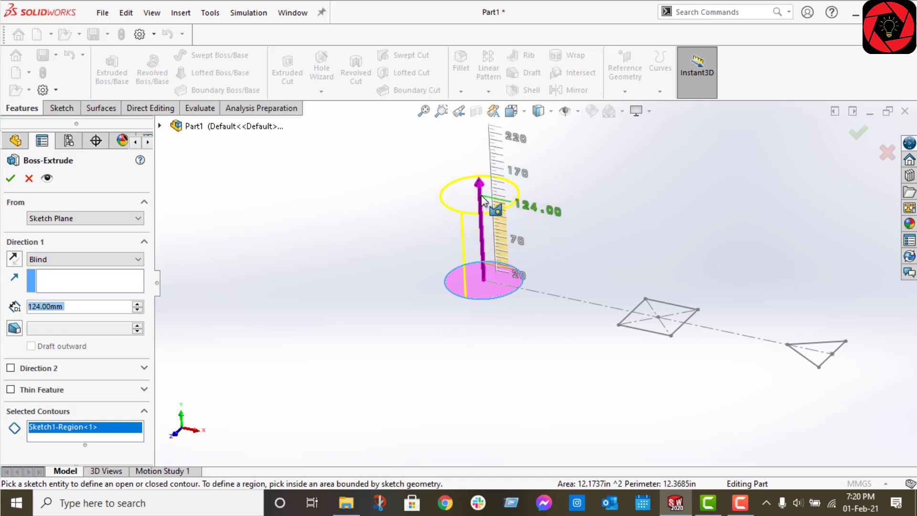
mouse_move(483, 202)
left_mouse_down()
mouse_move(476, 333)
mouse_move(473, 182)
mouse_move(486, 215)
left_mouse_up()
scroll(287, 337, "down", 1)
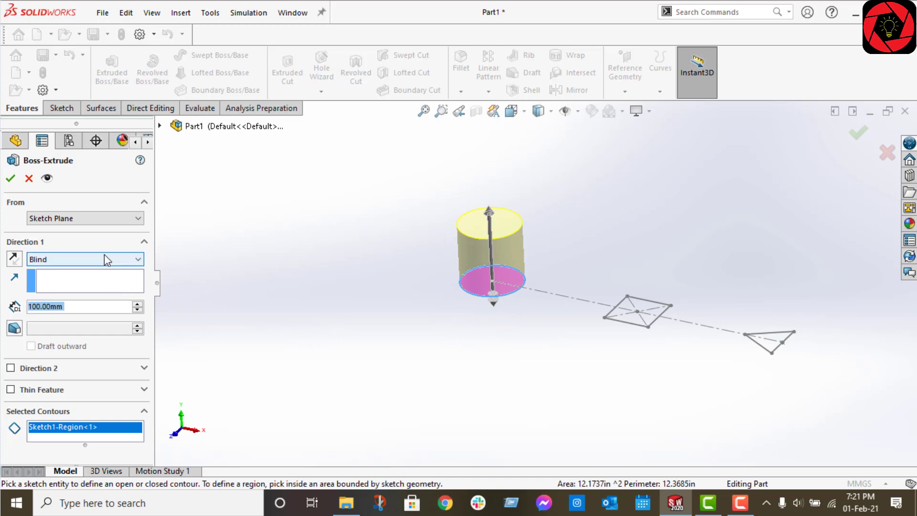
left_click(101, 258)
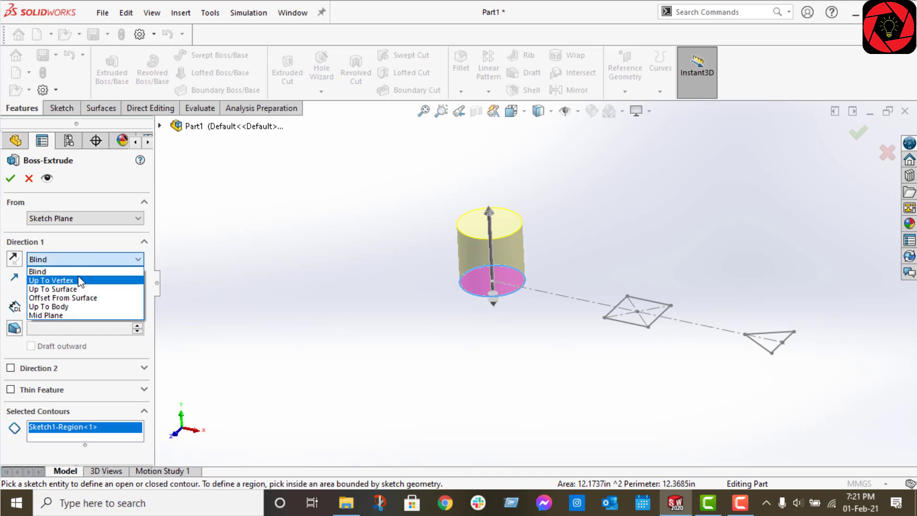
left_click(37, 271)
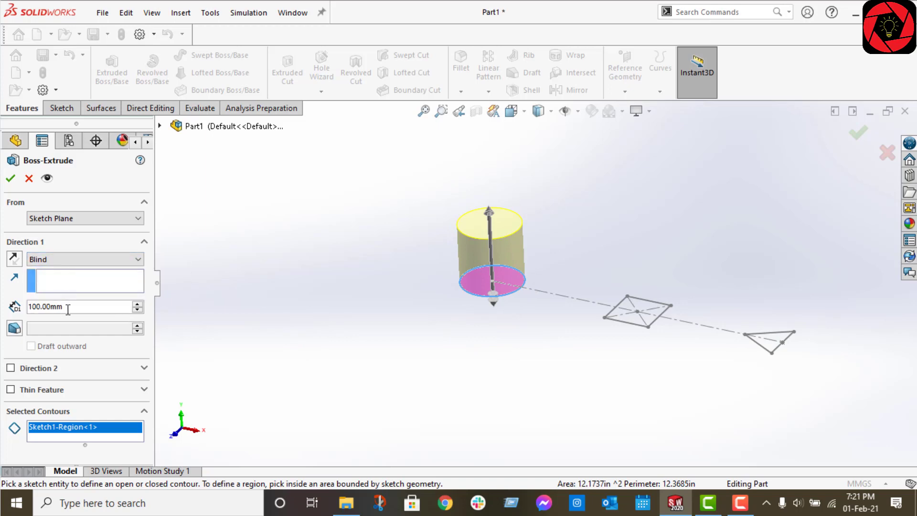
double_click(68, 307)
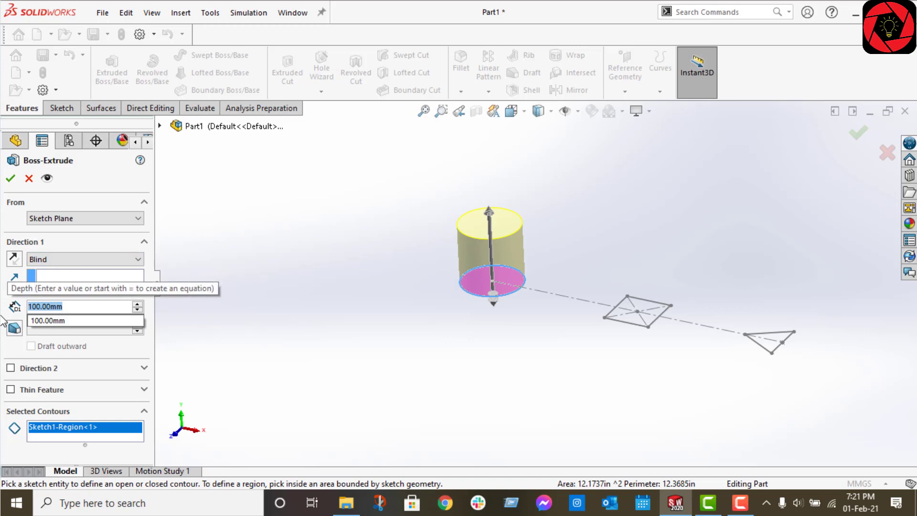
type("50")
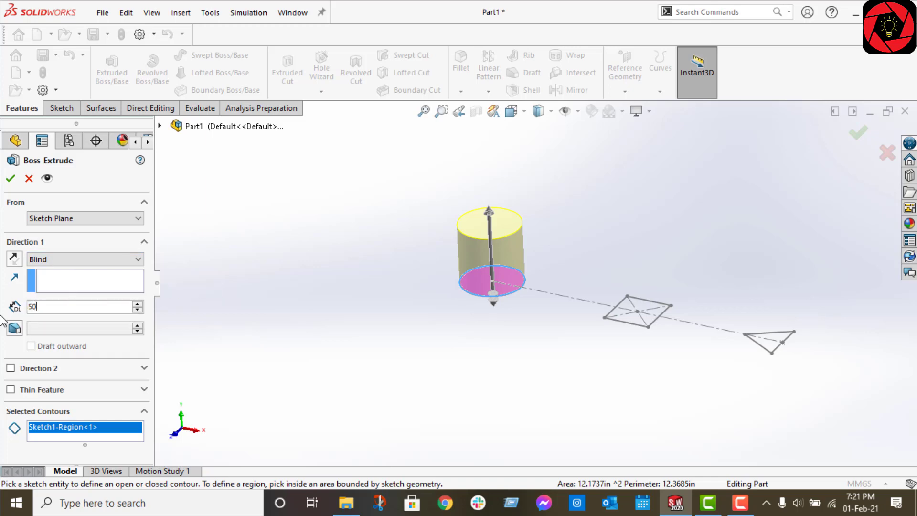
key("Return")
left_click(9, 178)
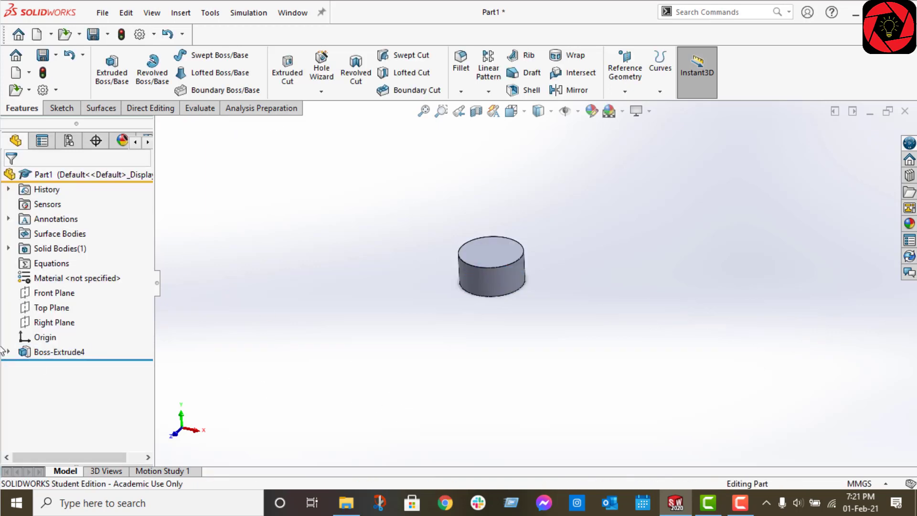
Start a new extrusion from Boss-Extrude4's sketch and clear its selected contours
left_click(9, 352)
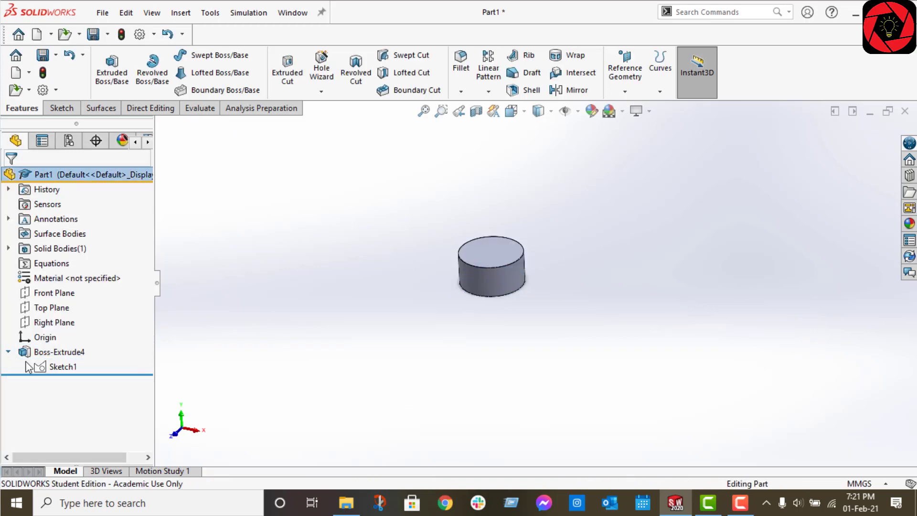
left_click(61, 366)
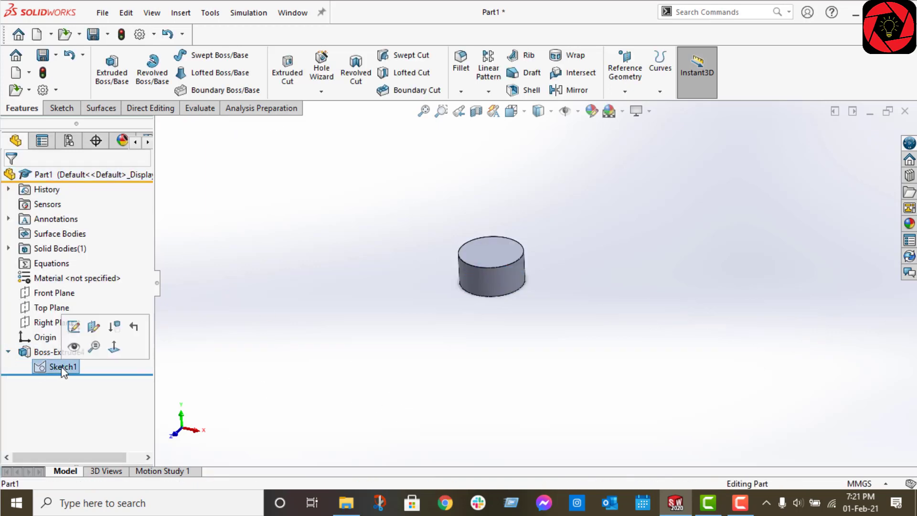
left_click(112, 69)
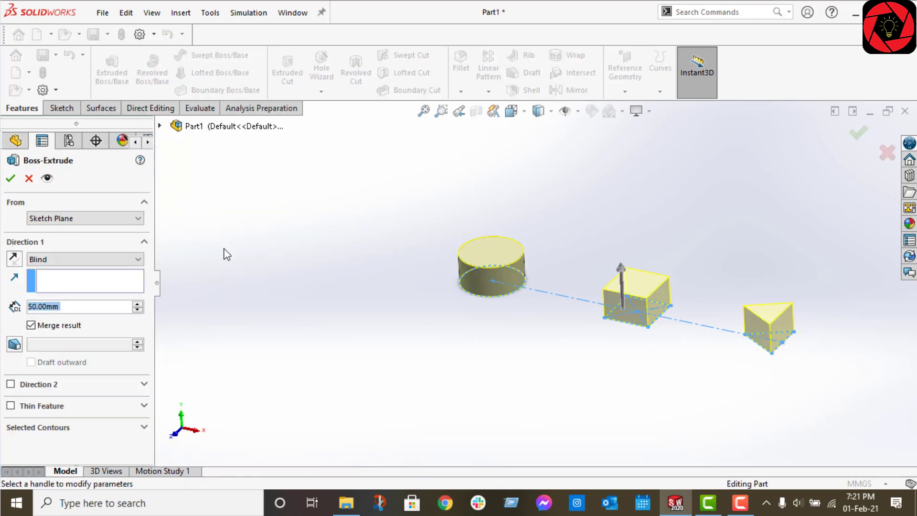
left_click(52, 427)
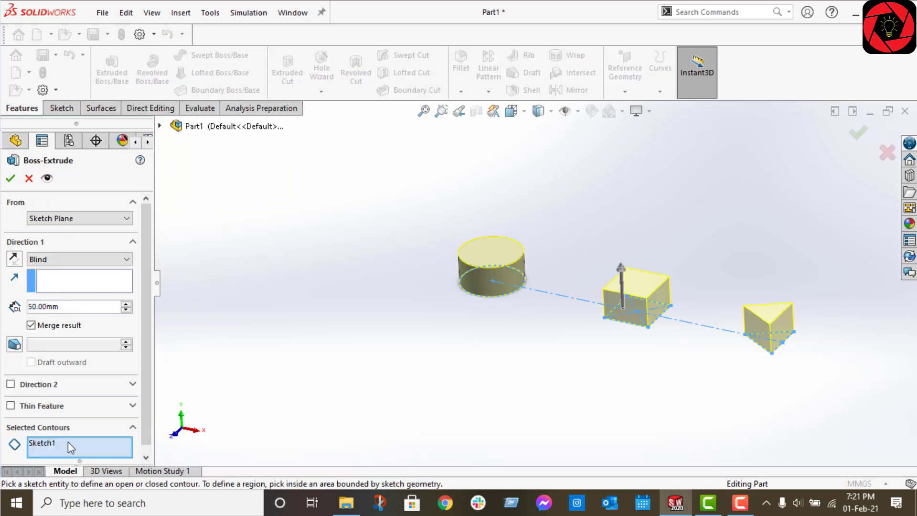
right_click(66, 443)
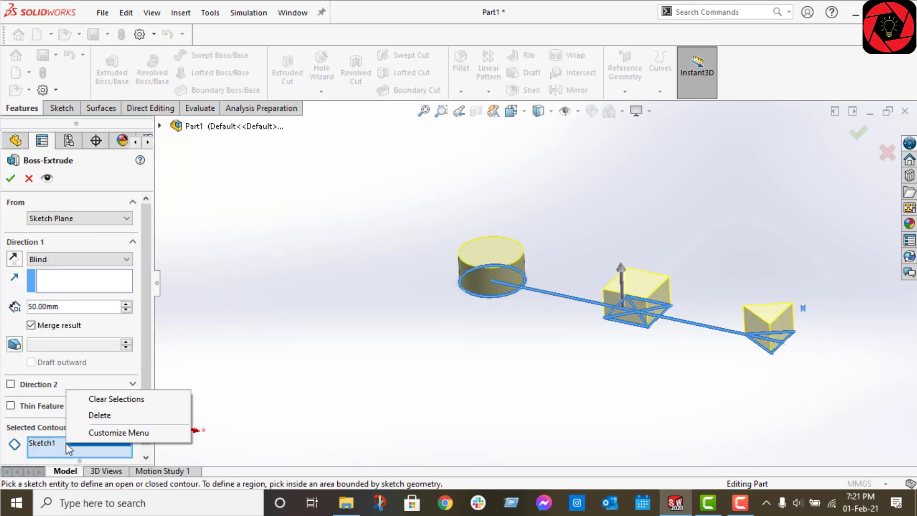
left_click(99, 415)
scroll(663, 326, "down", 2)
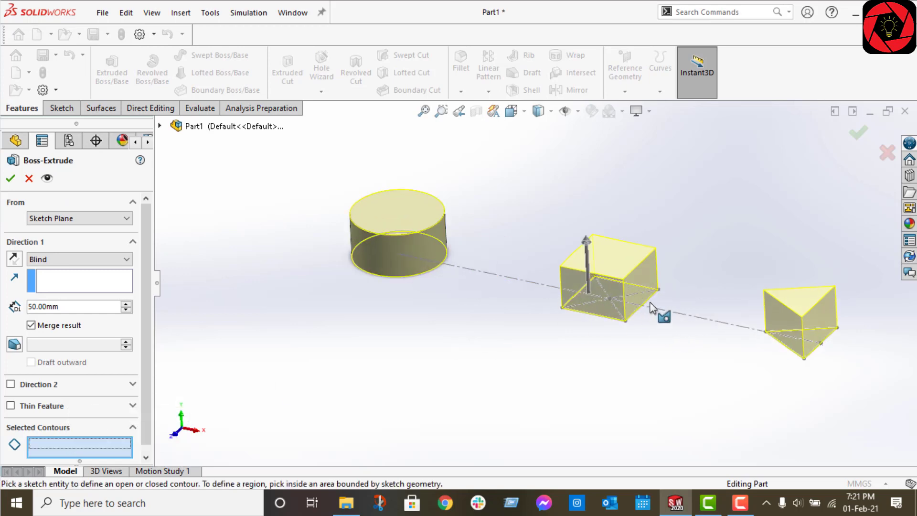
Select the square's region as the extrusion profile, previewing a 50 mm block
middle_click_drag(659, 316, 644, 315)
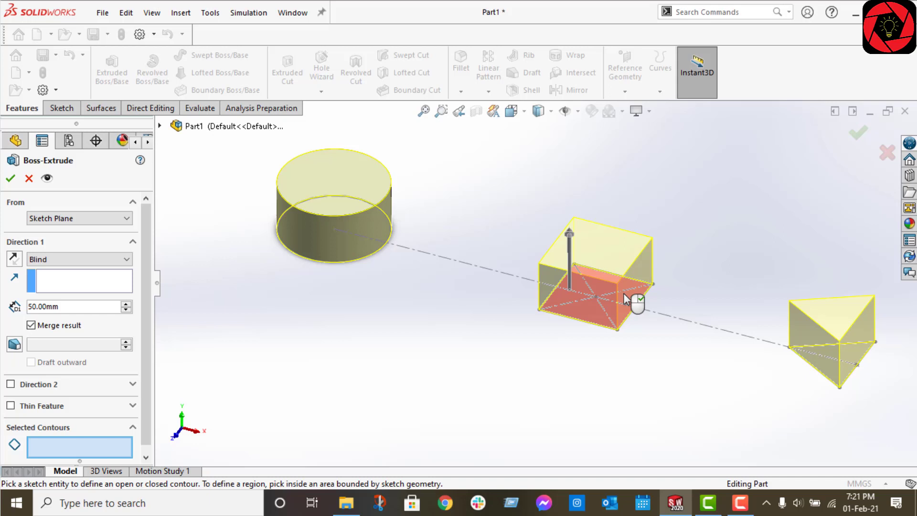
left_click(629, 300)
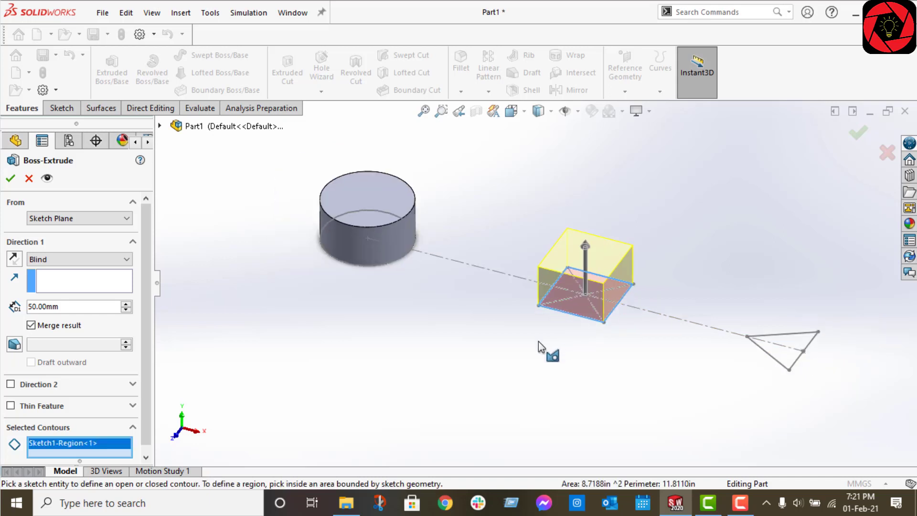
scroll(523, 358, "up", 3)
middle_click_drag(424, 340, 370, 288)
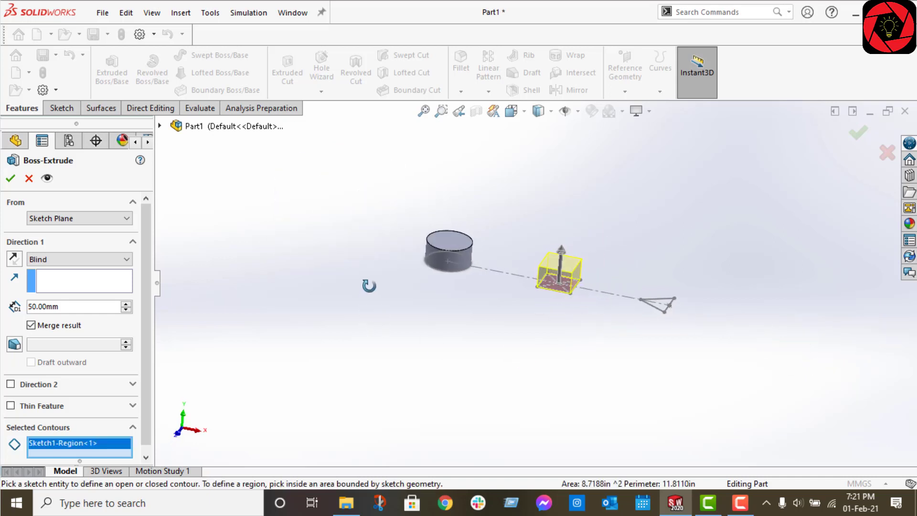
left_click(103, 219)
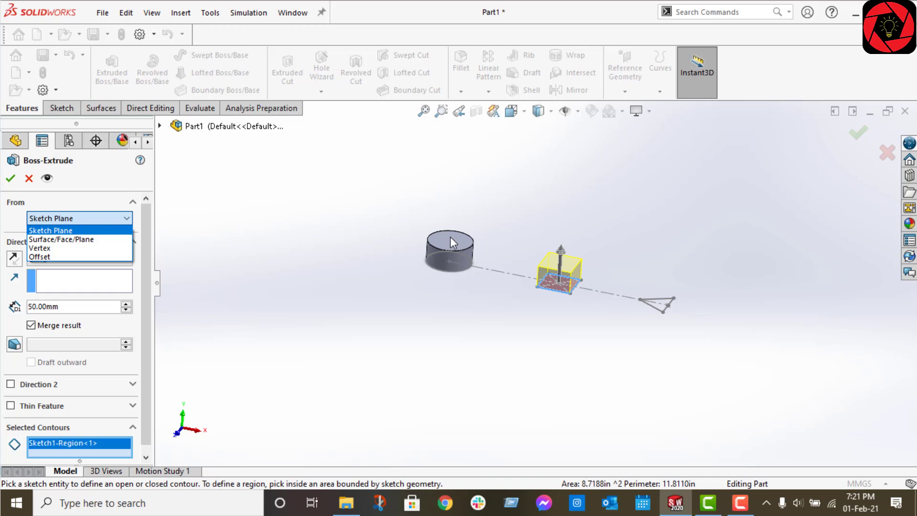
Set the square extrusion to start from the cylinder's top face with a Mid Plane end condition
left_click(76, 240)
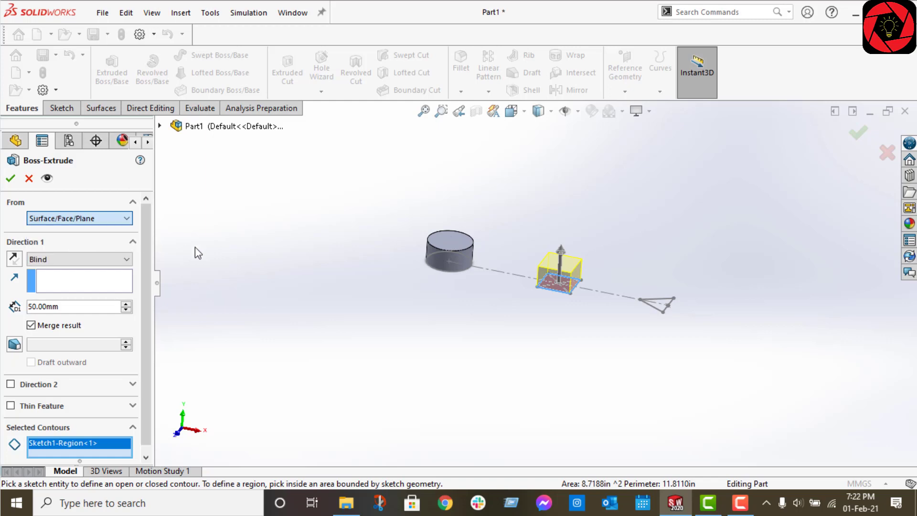
left_click(451, 247)
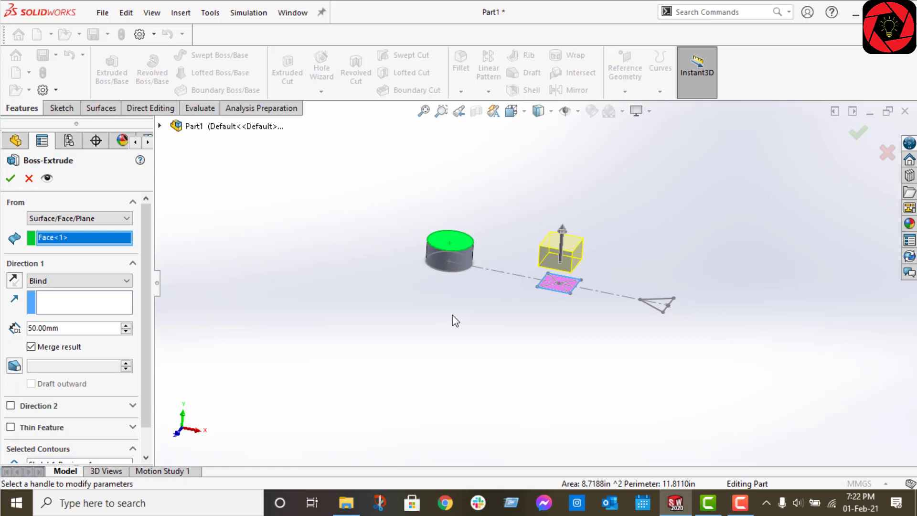
middle_click_drag(456, 323, 416, 257)
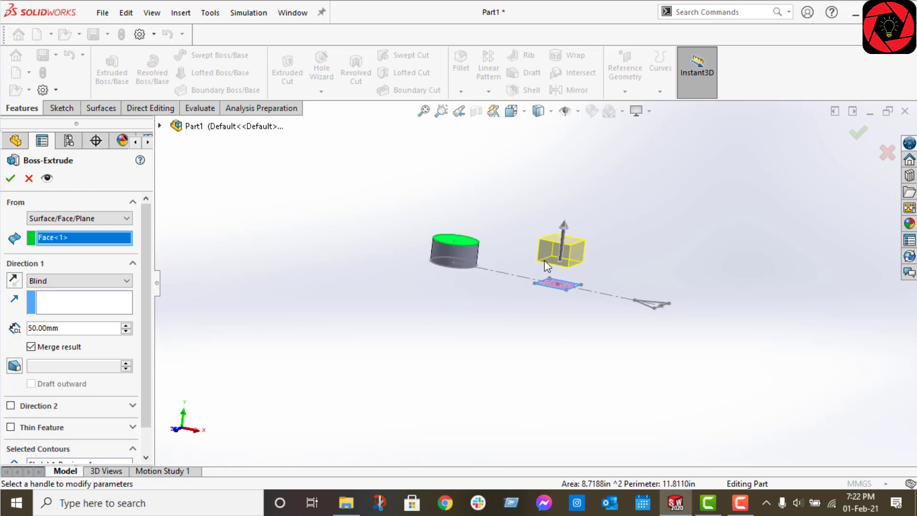
scroll(551, 249, "down", 2)
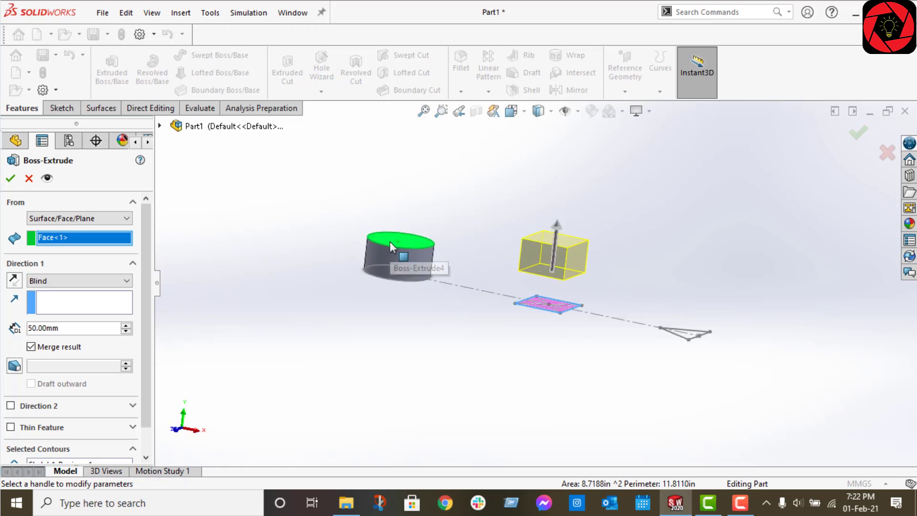
left_click(57, 285)
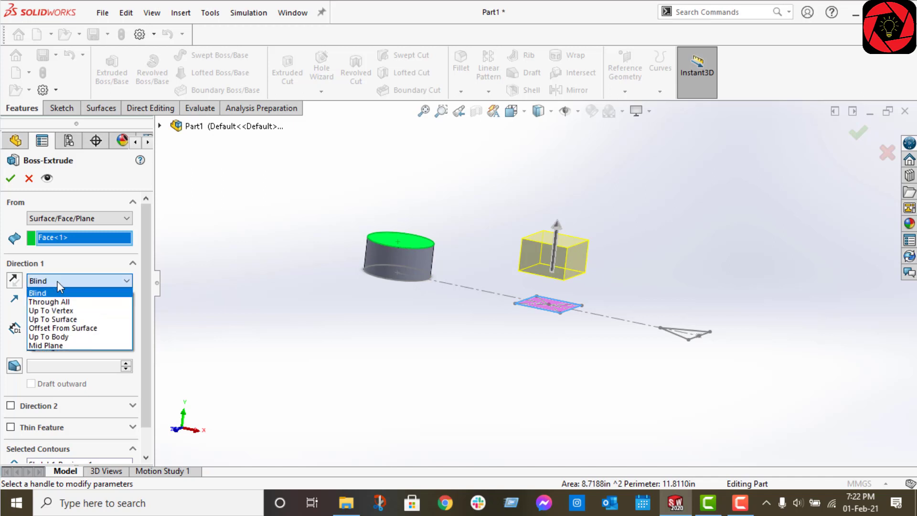
left_click(46, 346)
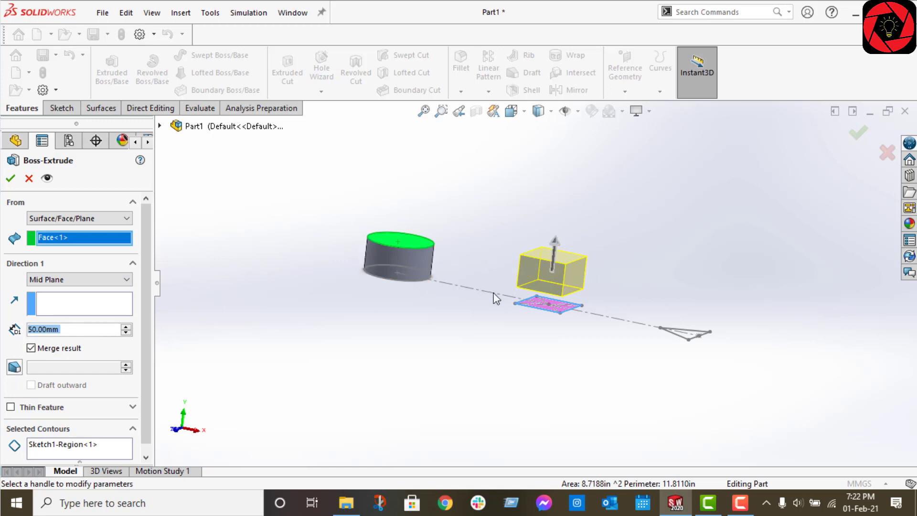
middle_click_drag(501, 303, 436, 273)
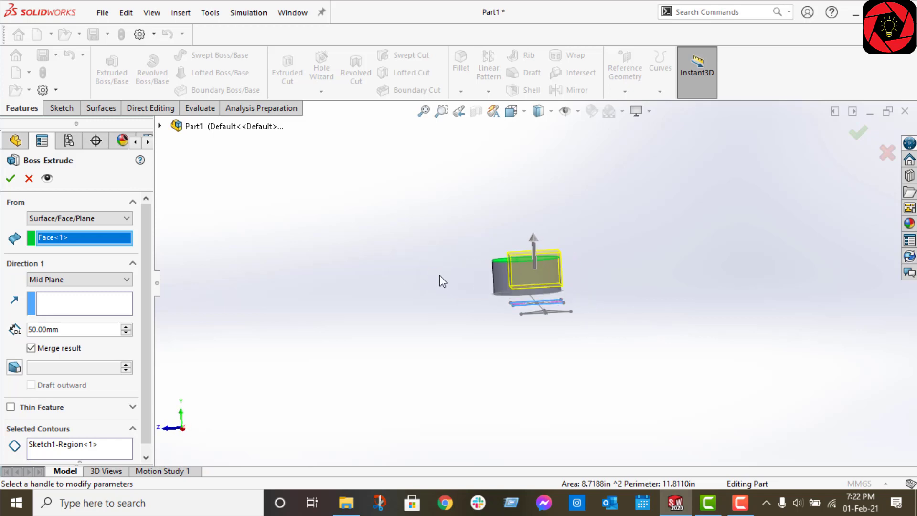
In the Right view, set the square block's depth to 40 mm and confirm Boss-Extrude5
key("space")
left_click(487, 283)
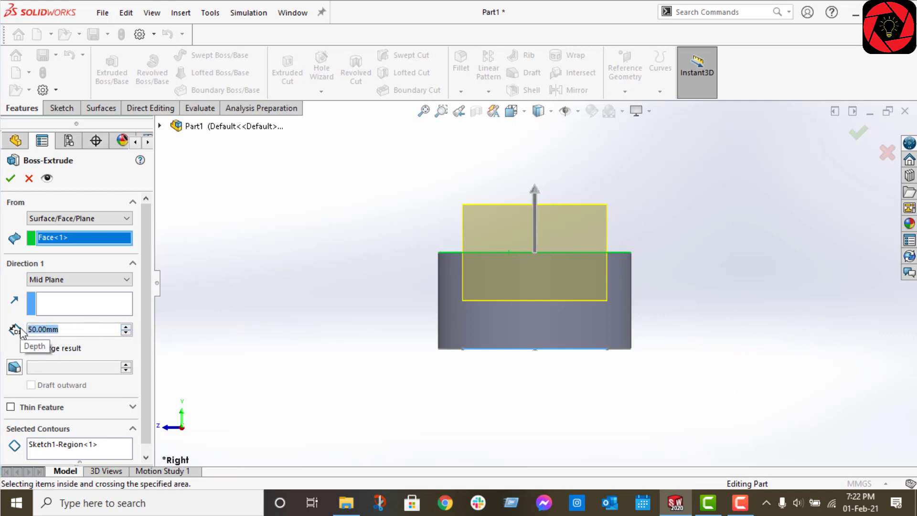
type("40")
key("Return")
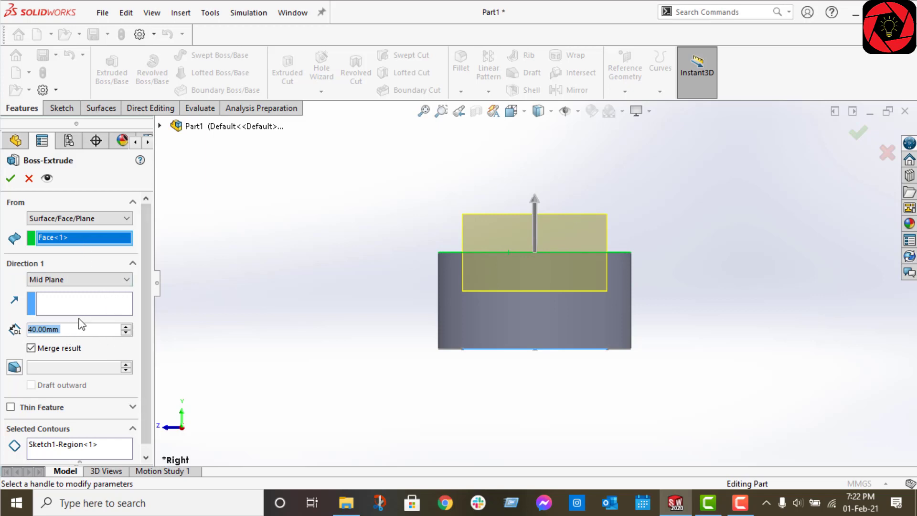
left_click(9, 179)
mouse_move(331, 368)
middle_mouse_down()
mouse_move(398, 385)
mouse_move(381, 425)
middle_mouse_up()
scroll(399, 385, "up", 3)
scroll(398, 386, "up", 3)
scroll(399, 385, "up", 2)
Start a third extrusion from the shared sketch, set to begin from a picked vertex
left_click(14, 386)
left_click(62, 396)
left_click(112, 69)
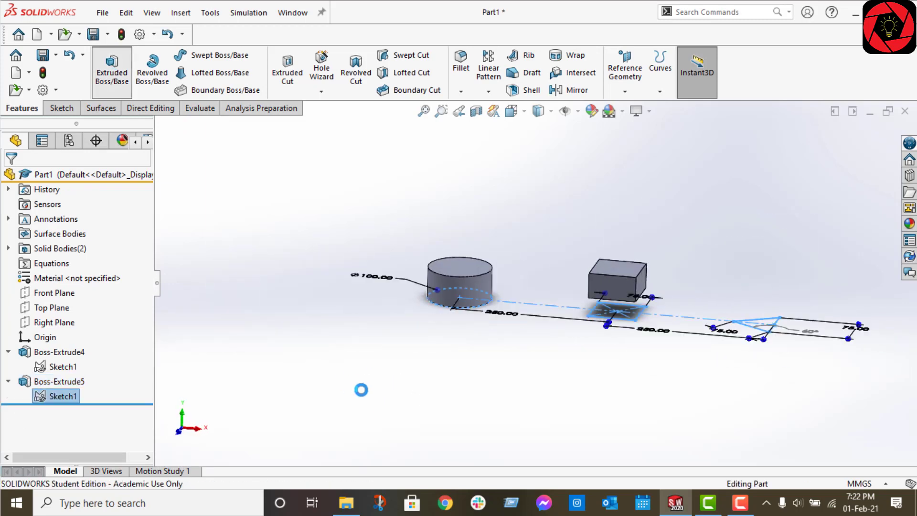
scroll(378, 378, "down", 3)
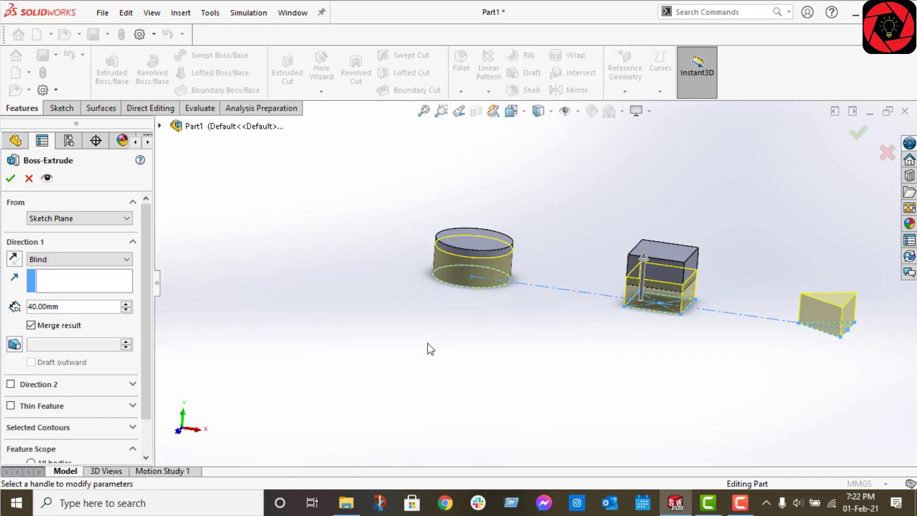
scroll(379, 377, "down", 3)
scroll(309, 298, "up", 1)
left_click(79, 218)
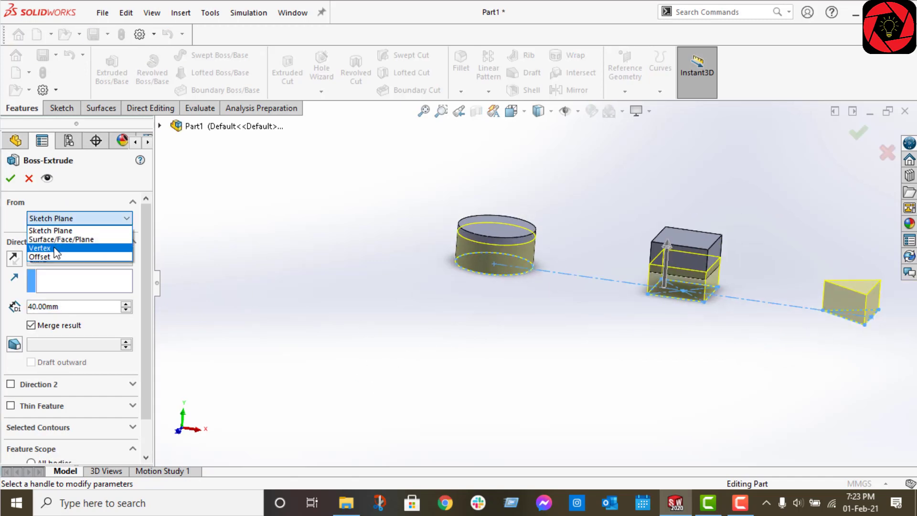
left_click(55, 248)
scroll(573, 279, "up", 2)
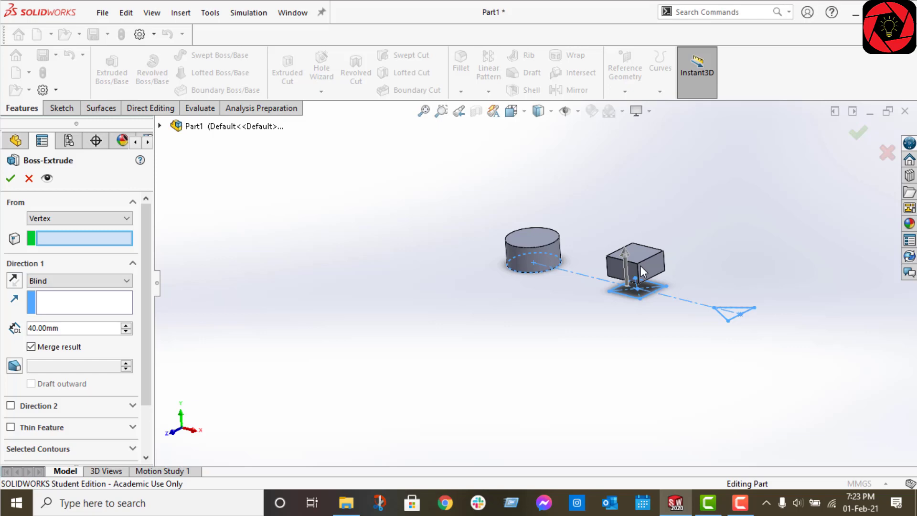
scroll(642, 286, "down", 2)
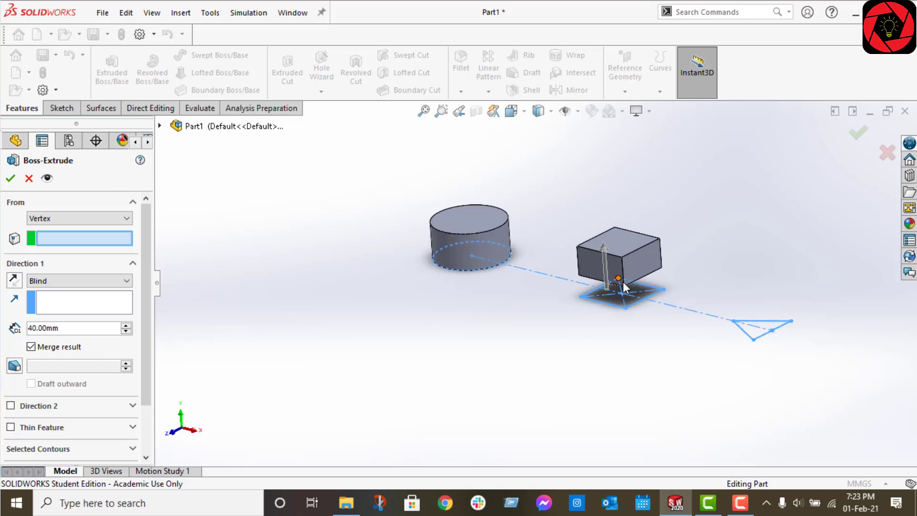
left_click(624, 290)
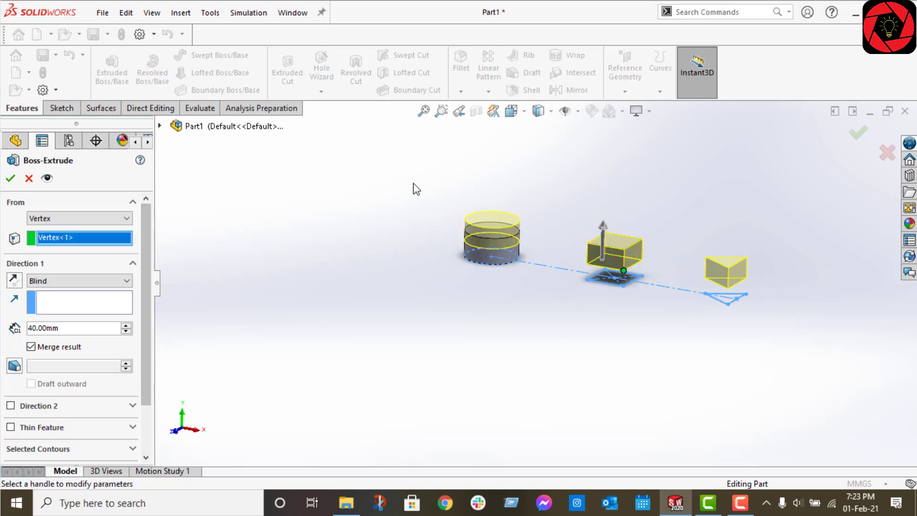
scroll(618, 274, "down", 2)
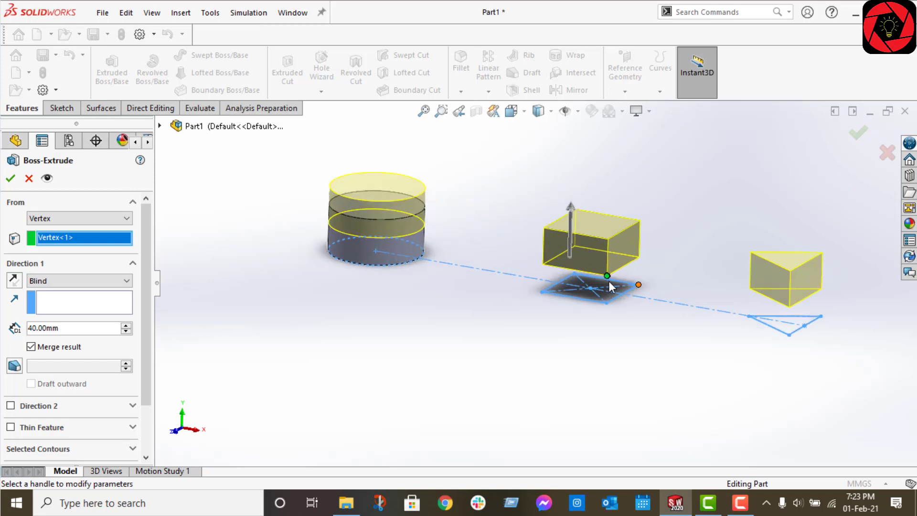
scroll(62, 297, "down", 3)
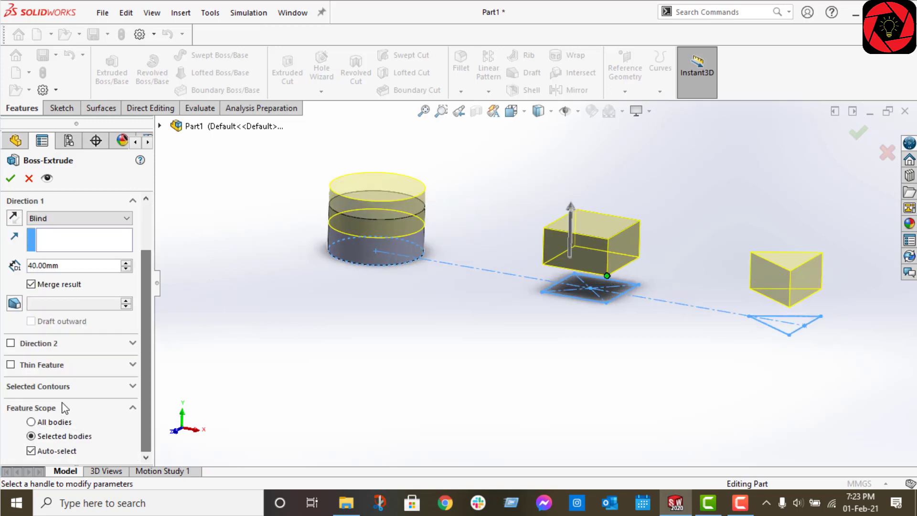
Replace the extrusion profile with the triangle's region
left_click(79, 402)
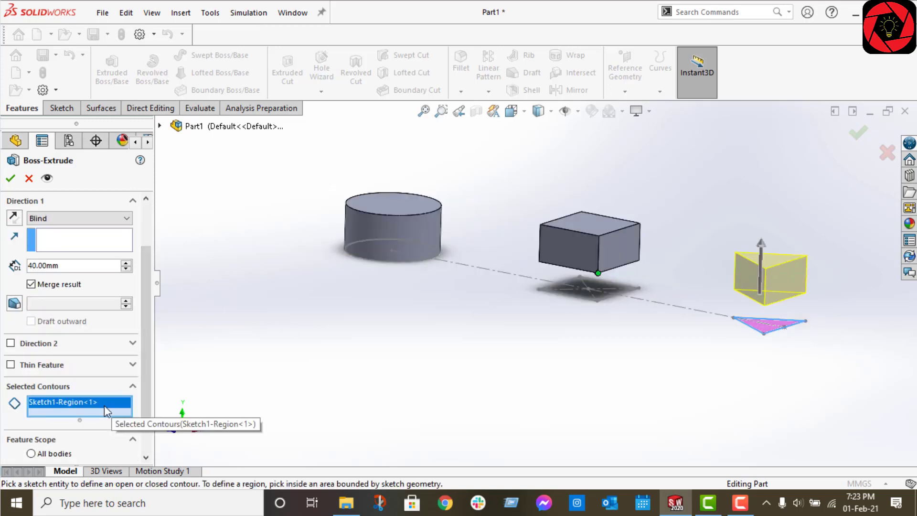
right_click(104, 405)
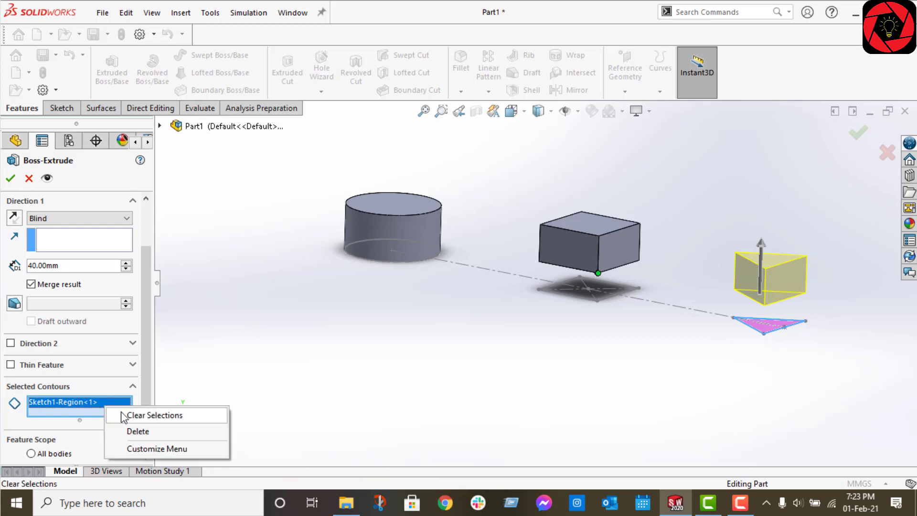
left_click(136, 431)
scroll(822, 342, "down", 2)
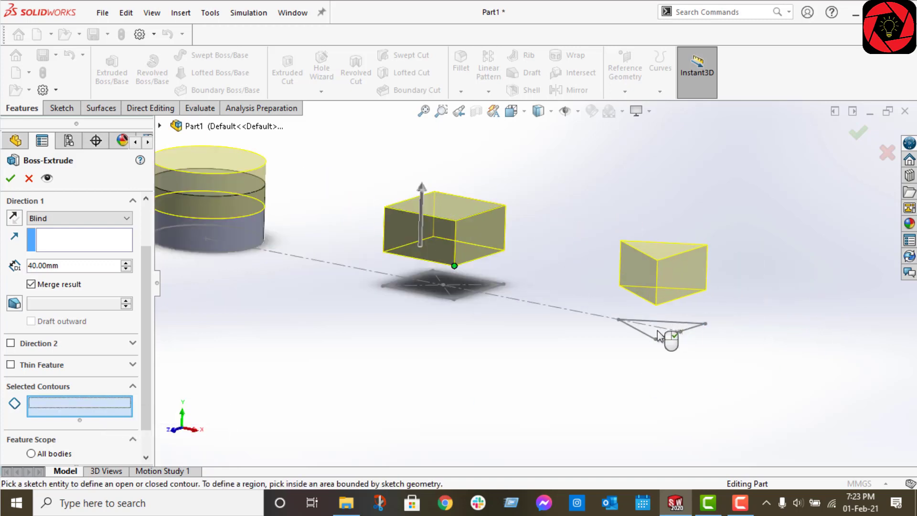
left_click(666, 330)
scroll(648, 398, "down", 2)
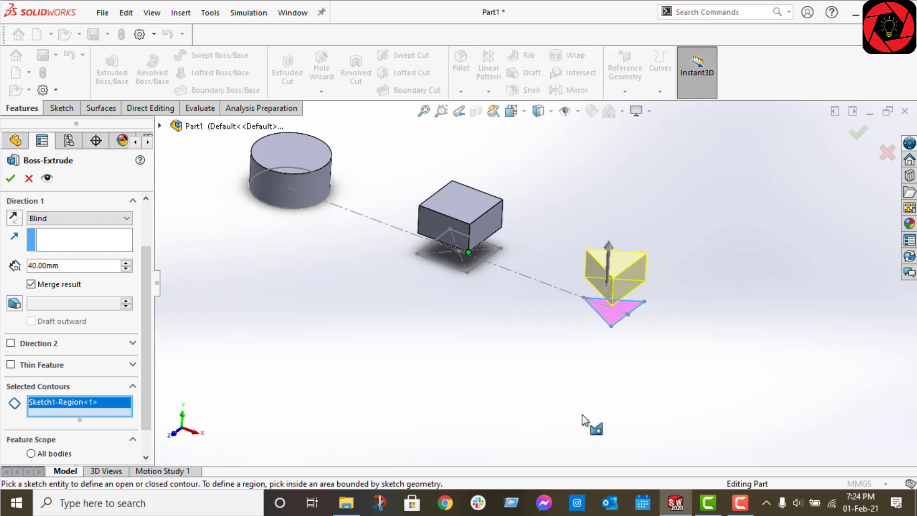
middle_click_drag(588, 423, 586, 362)
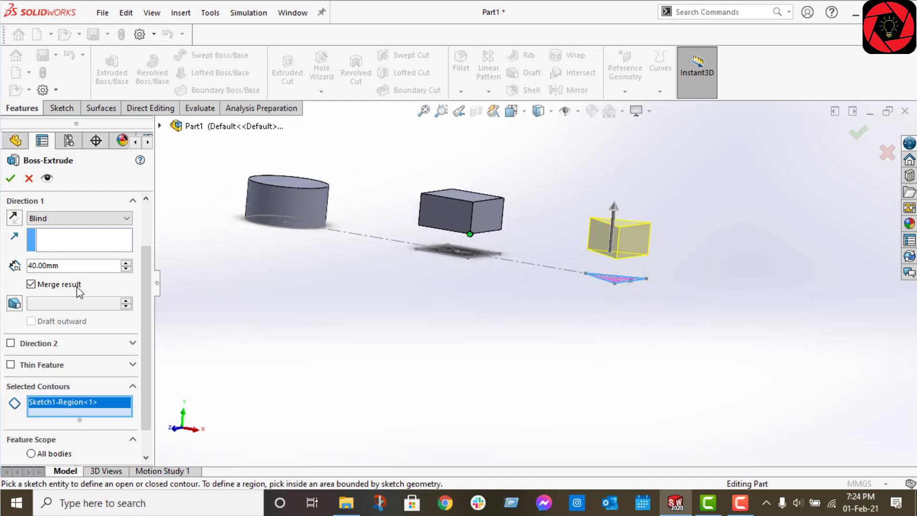
scroll(71, 286, "up", 3)
Reset the starting vertex to a top corner of the square block
right_click(63, 239)
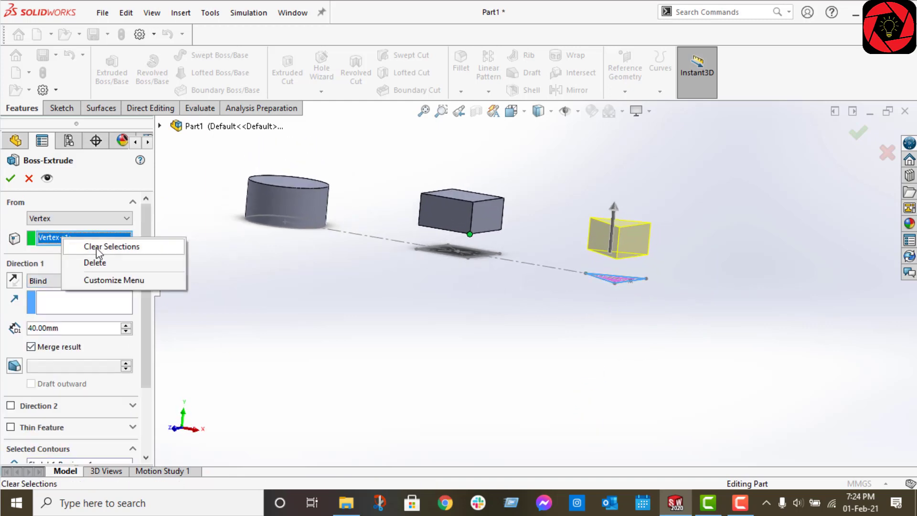
left_click(100, 247)
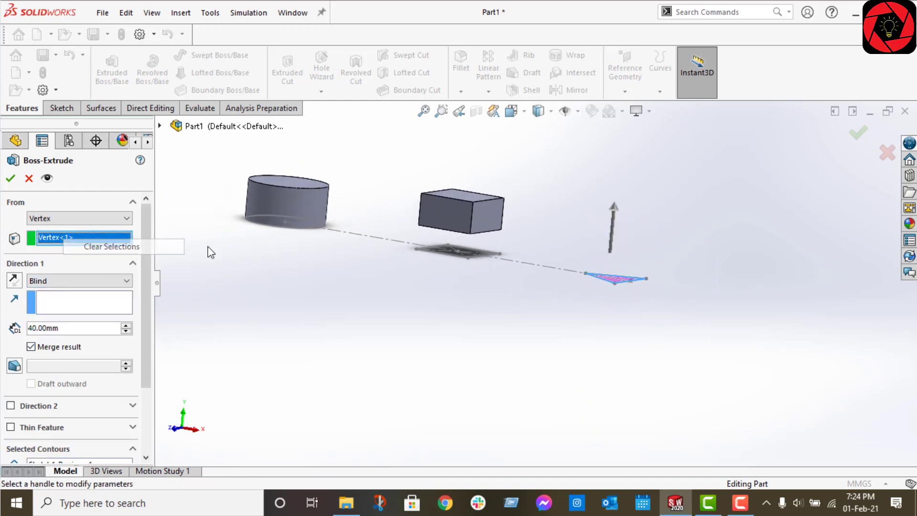
left_click(473, 205)
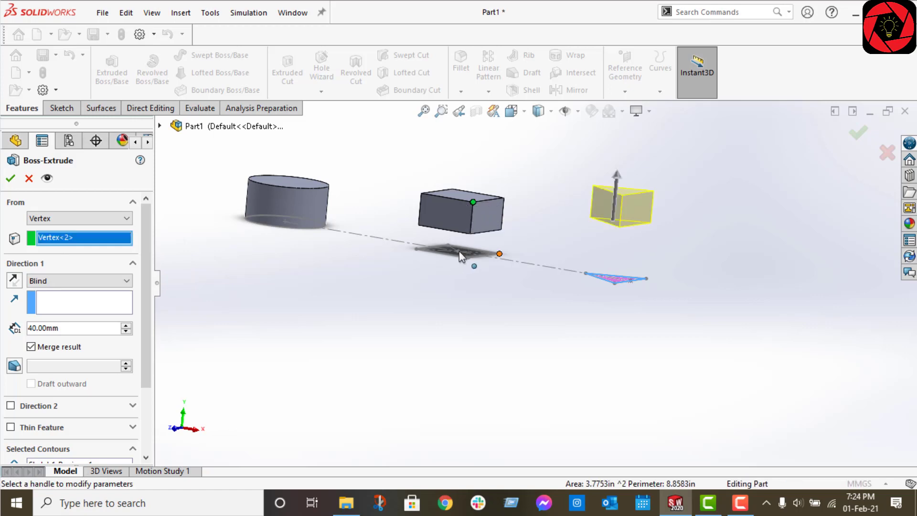
left_click(474, 266)
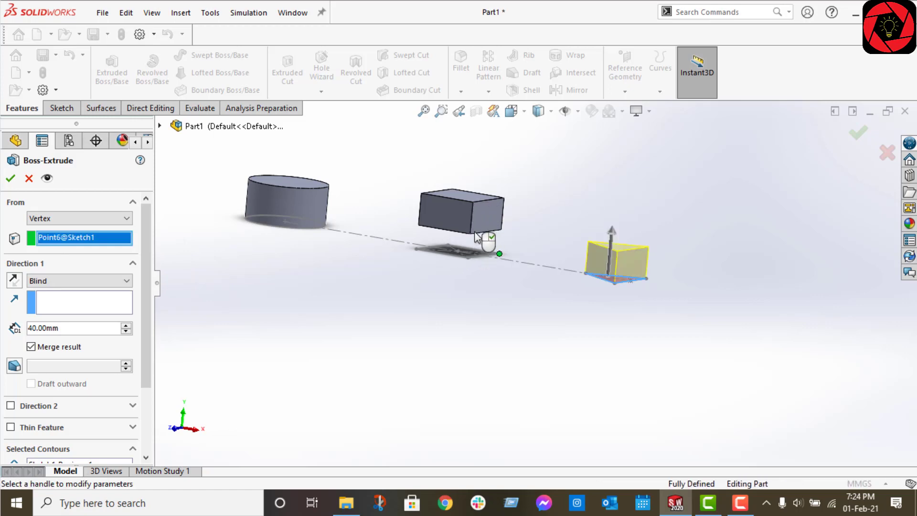
left_click(474, 207)
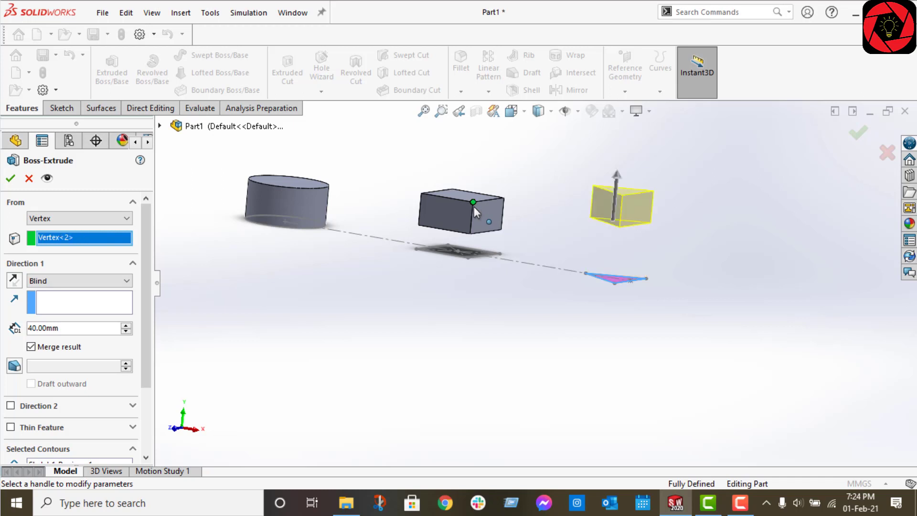
scroll(473, 206, "down", 2)
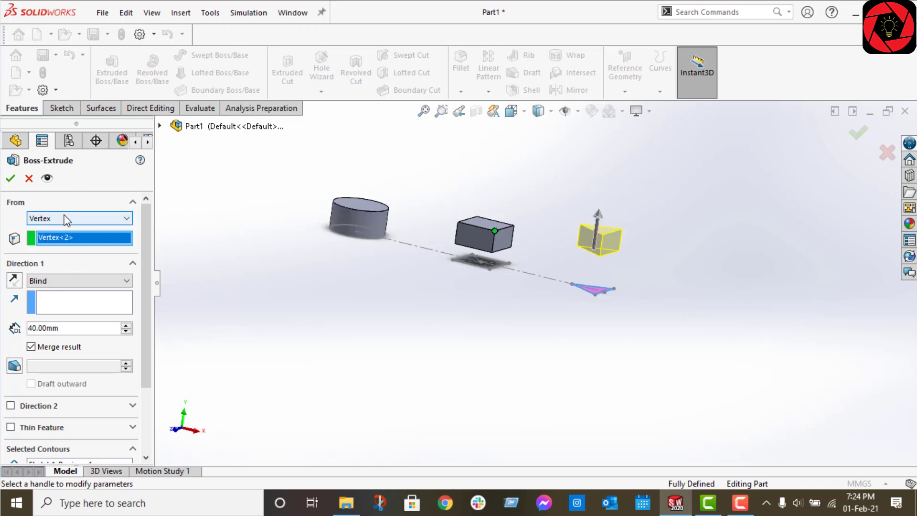
Change the triangle extrusion's start to a 100 mm Offset and check the raised preview
left_click(79, 219)
left_click(50, 251)
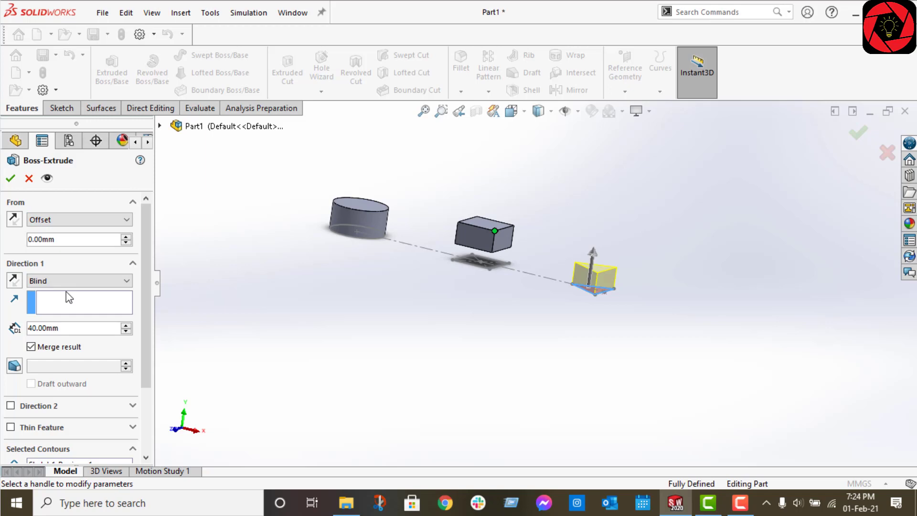
type("1")
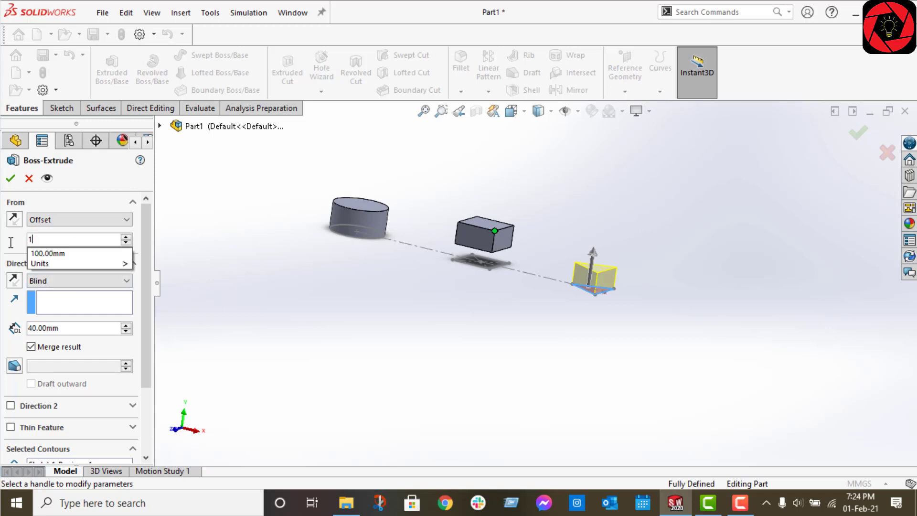
type("00")
key("Return")
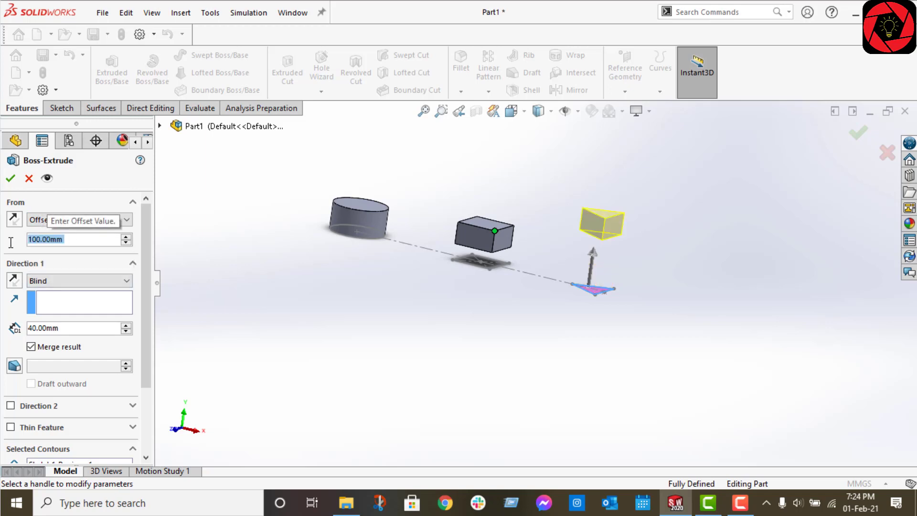
middle_click_drag(453, 326, 438, 328)
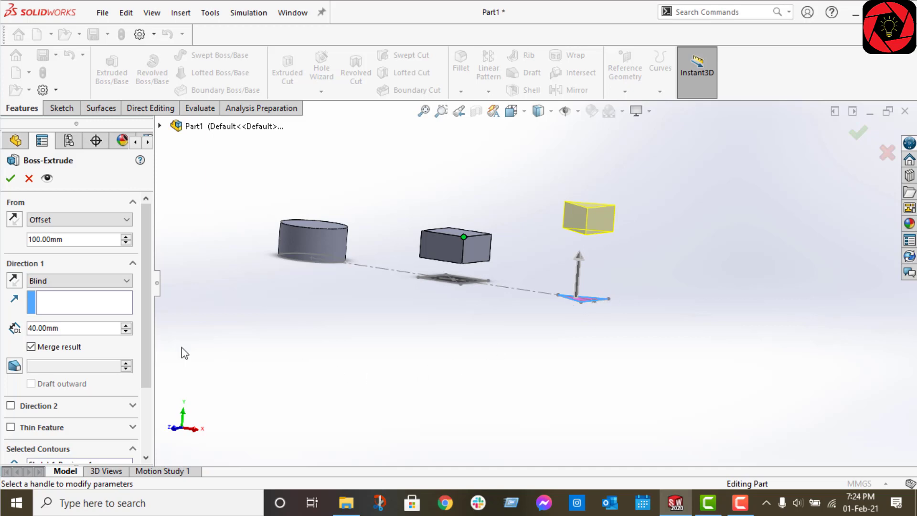
Confirm the triangle prism as Boss-Extrude6 and switch to the Front view
left_click(8, 179)
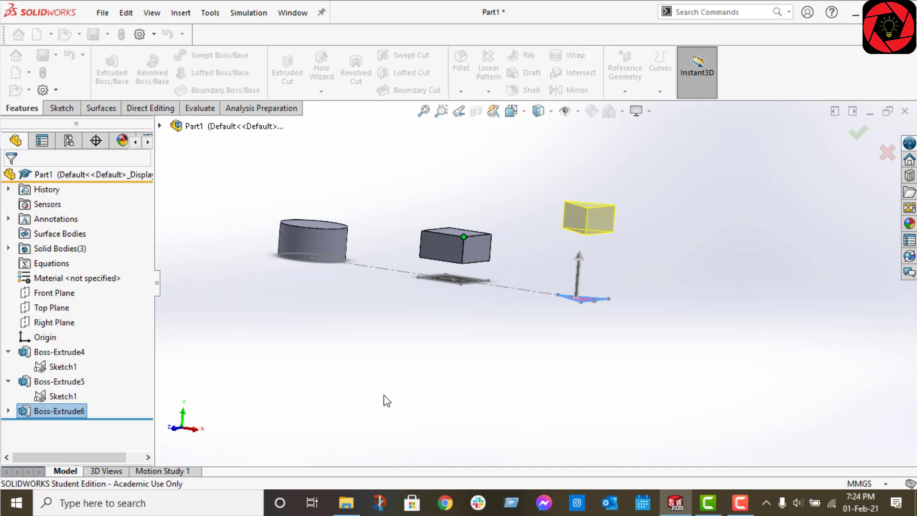
scroll(385, 383, "down", 3)
middle_click_drag(415, 370, 432, 333)
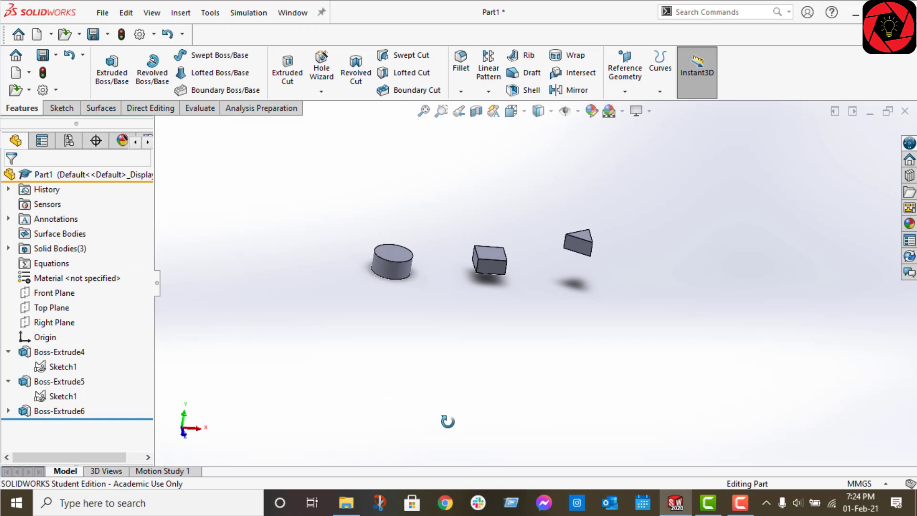
key("space")
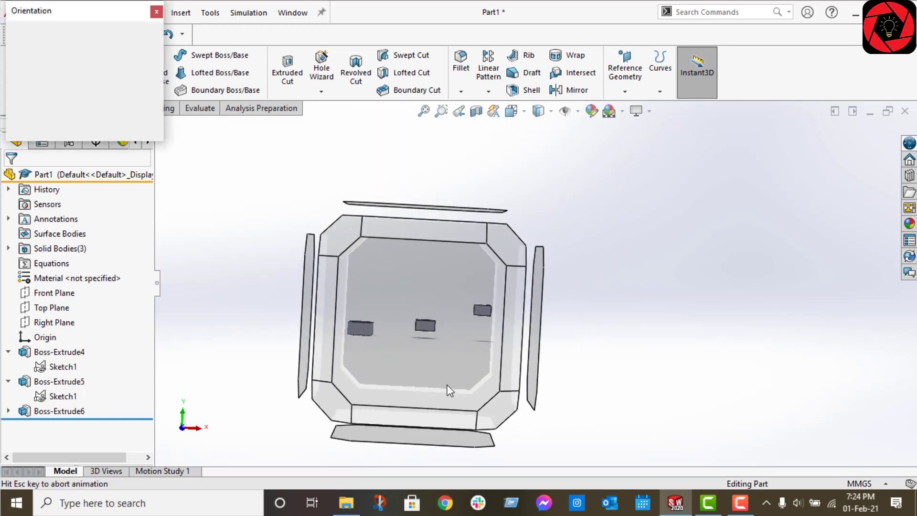
left_click(446, 385)
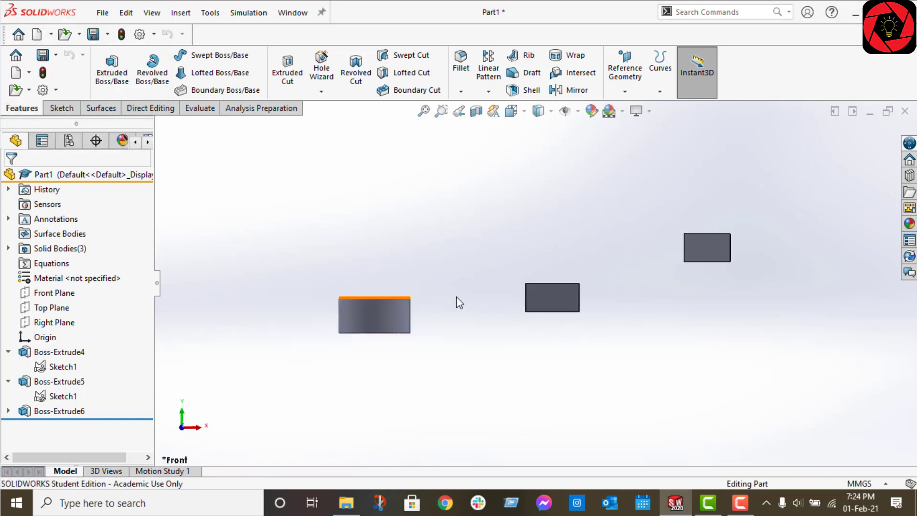
scroll(631, 373, "down", 2)
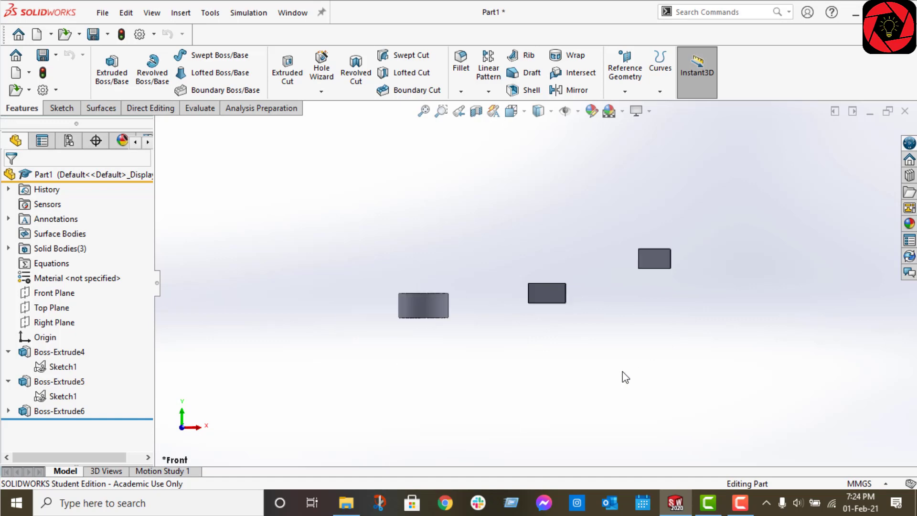
Orbit around the three bodies, then switch to the Top view
middle_click_drag(627, 376, 619, 458)
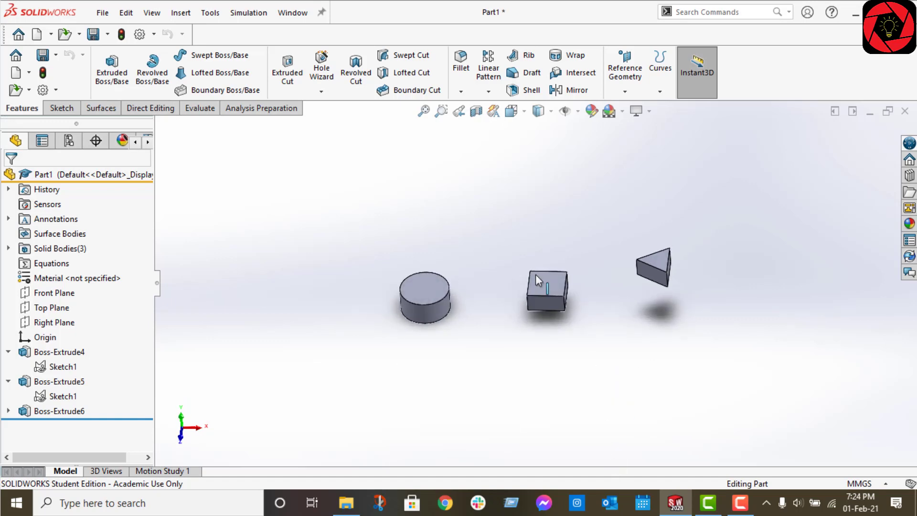
middle_click_drag(487, 283, 519, 356)
key("space")
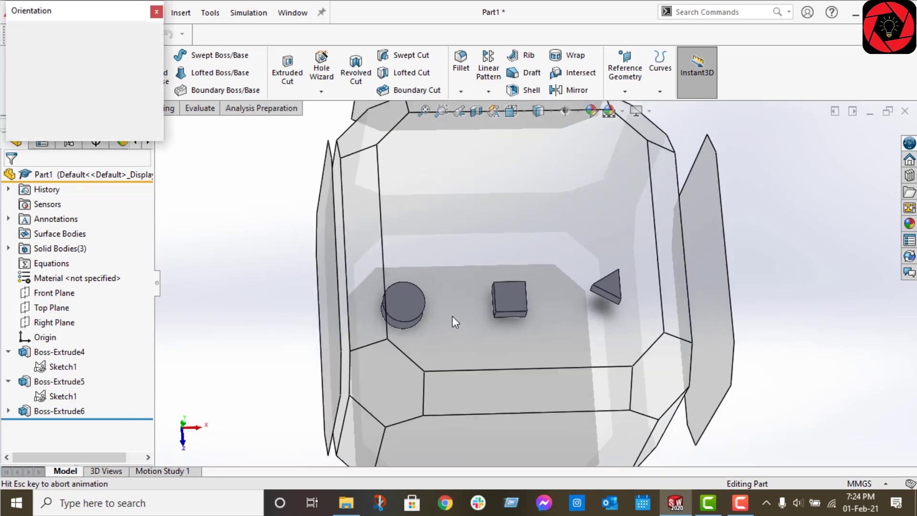
left_click(410, 281)
Open a sketch on the cylinder's top face and draw a circle at its centre
double_click(358, 291)
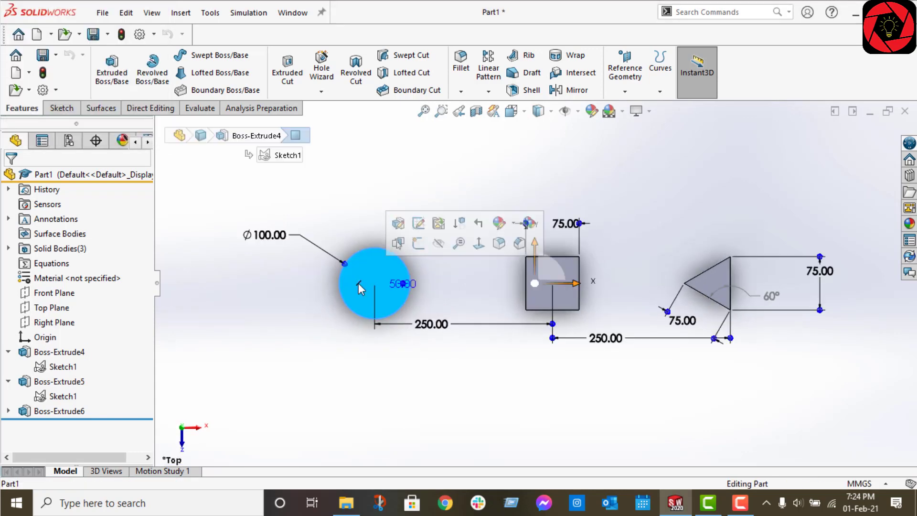
left_click(418, 243)
key("c")
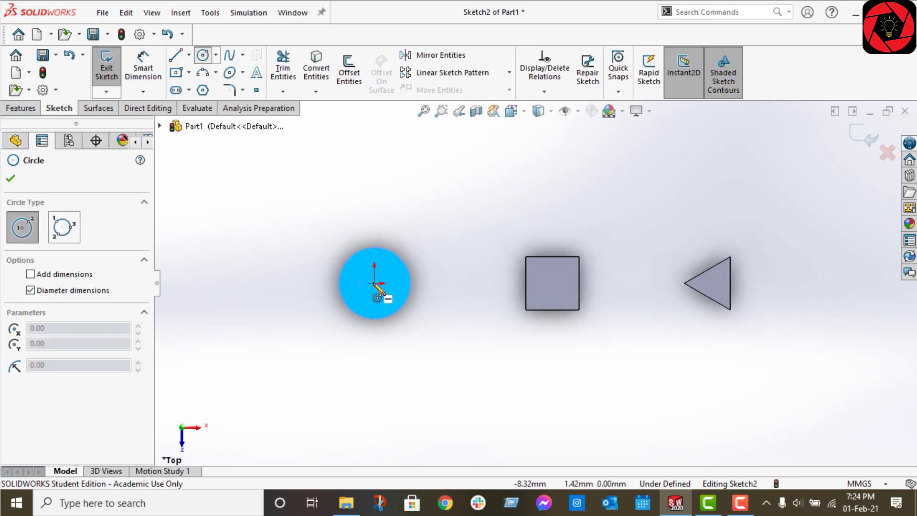
left_click_drag(375, 284, 397, 269)
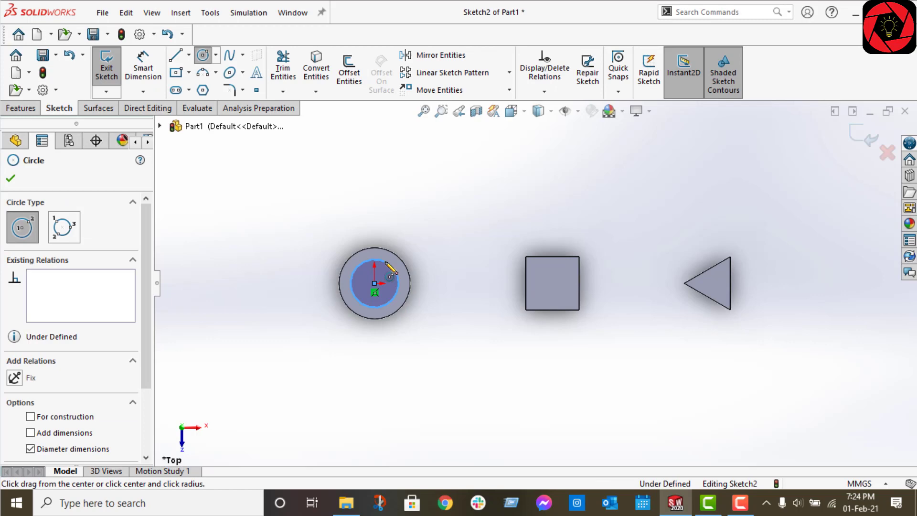
right_click(393, 265)
left_click(446, 272)
Dimension the circle's diameter to 65 mm
left_click(143, 68)
left_click(401, 251)
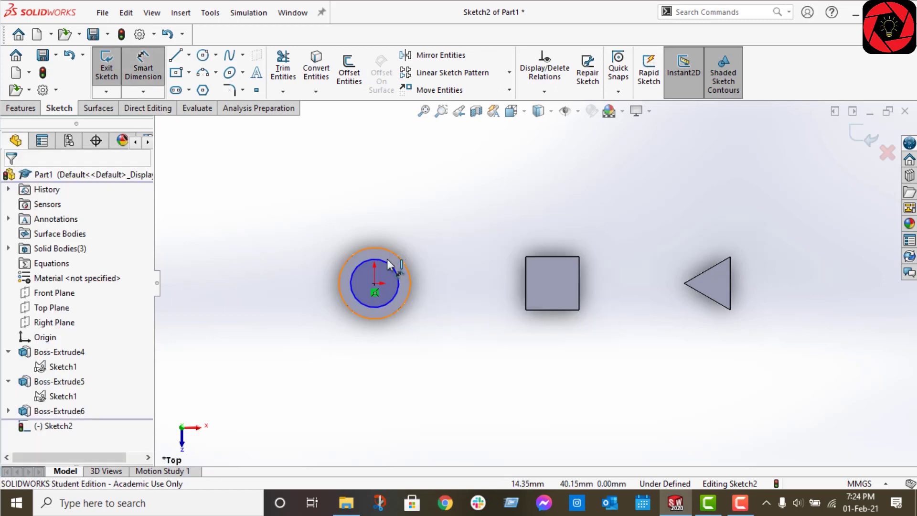
left_click(393, 271)
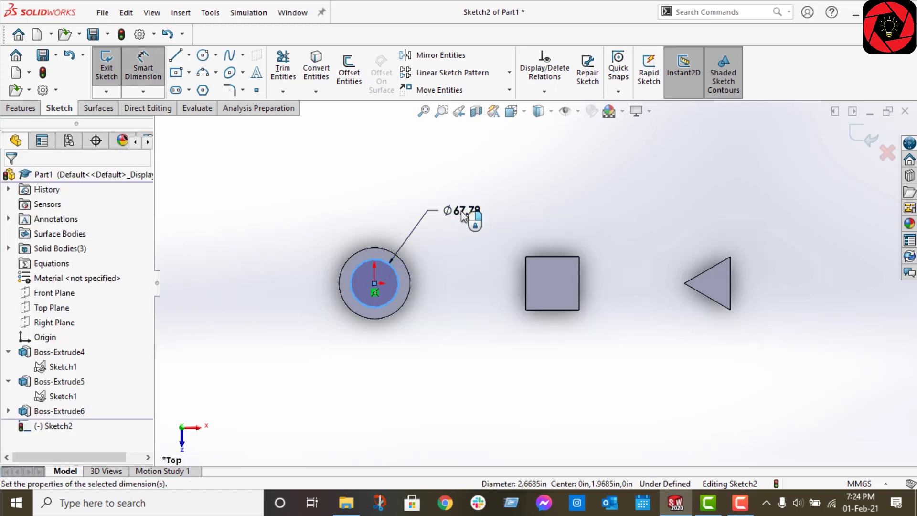
left_click(464, 215)
type("65")
key("Return")
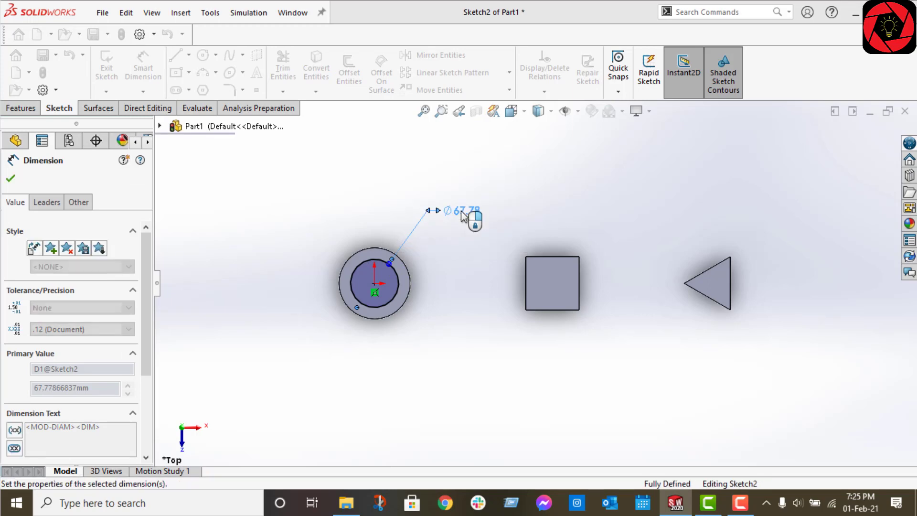
left_click(10, 178)
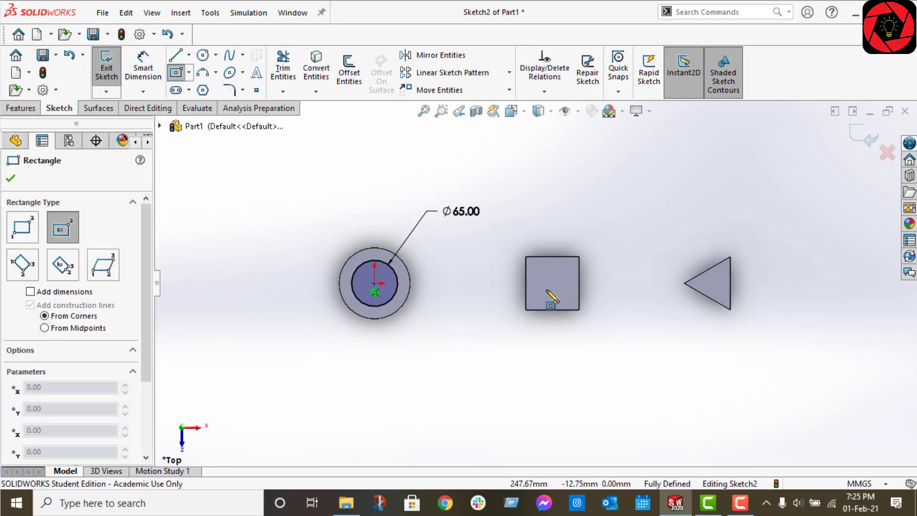
key("Escape")
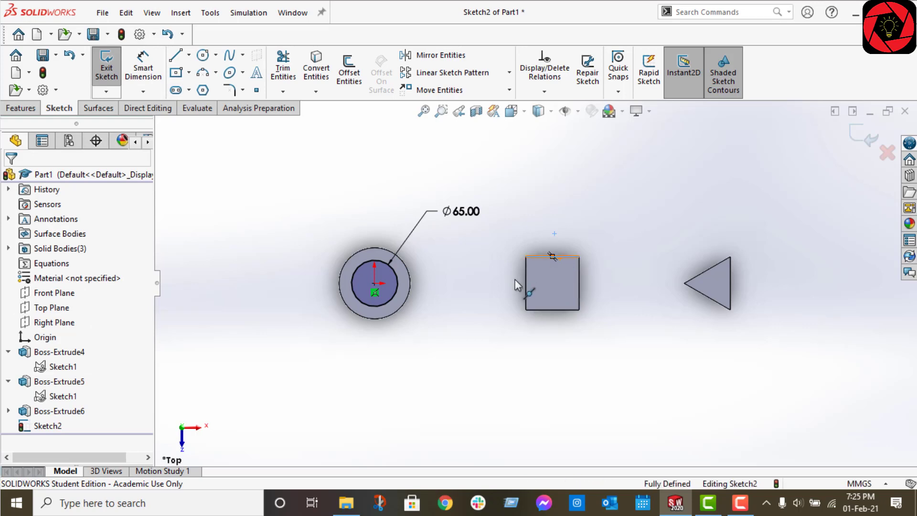
Convert the square block's four top edges into sketch lines
left_click(552, 255)
left_click(545, 313, "ctrl")
left_click(581, 294, "ctrl")
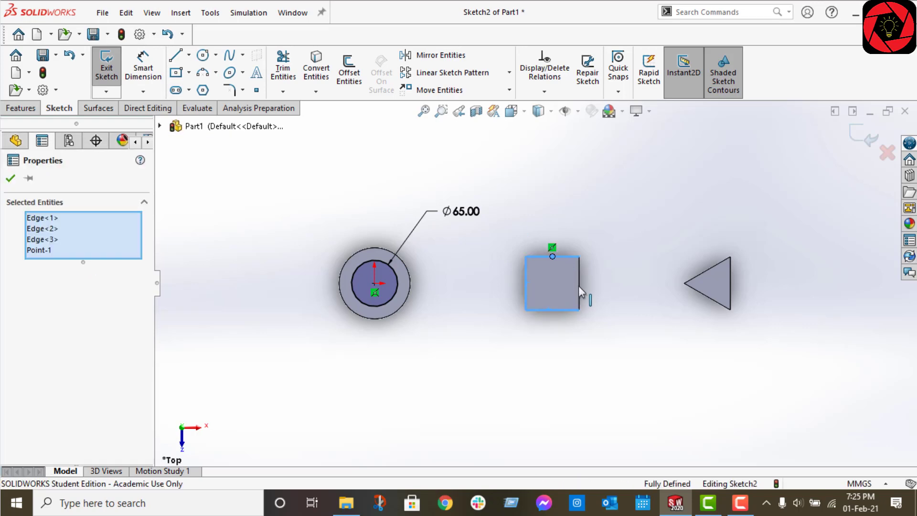
left_click(551, 265, "ctrl")
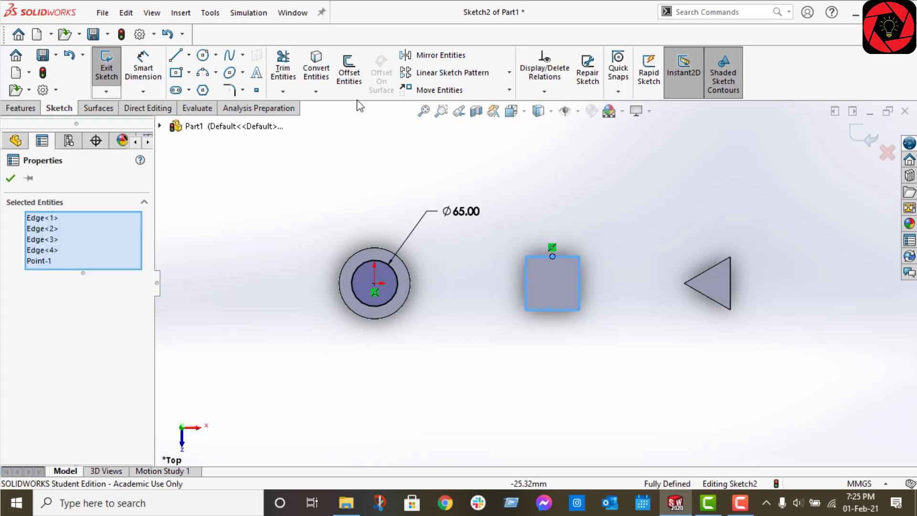
left_click(316, 68)
left_click(542, 251)
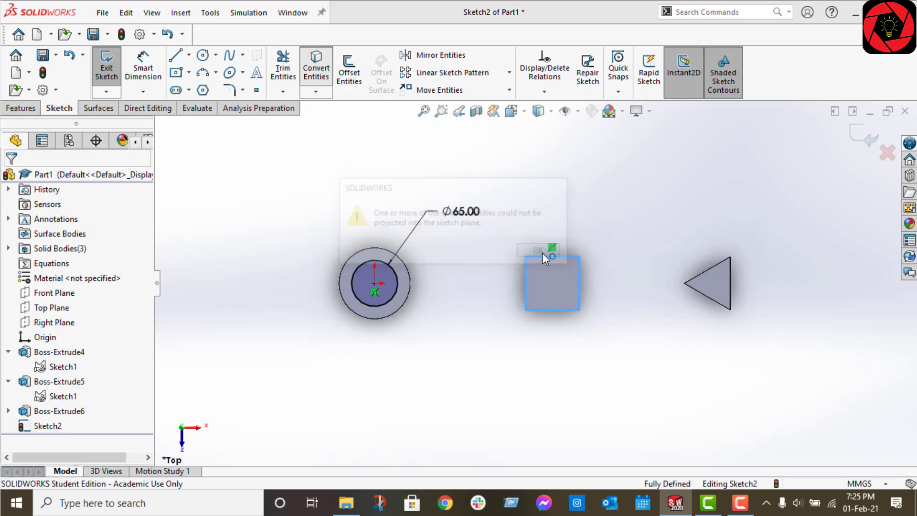
Offset the square outline 10 mm inward
left_click(349, 68)
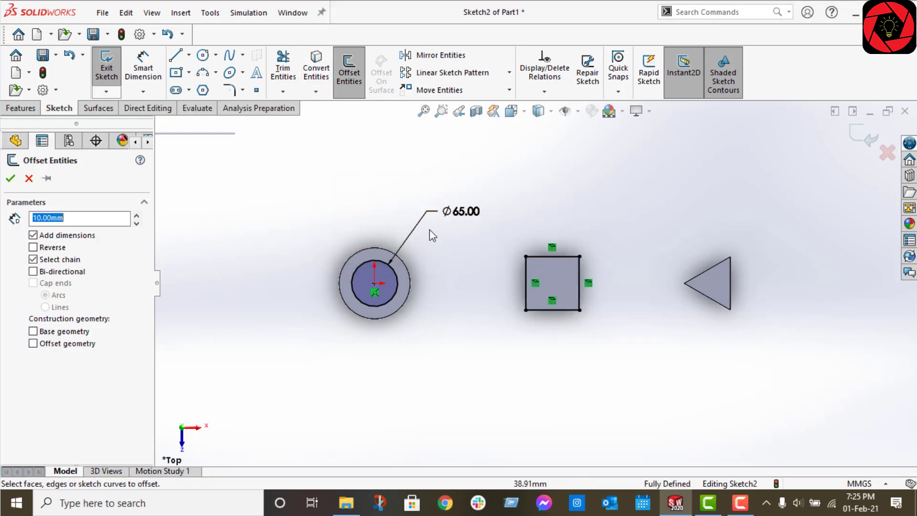
left_click(552, 257)
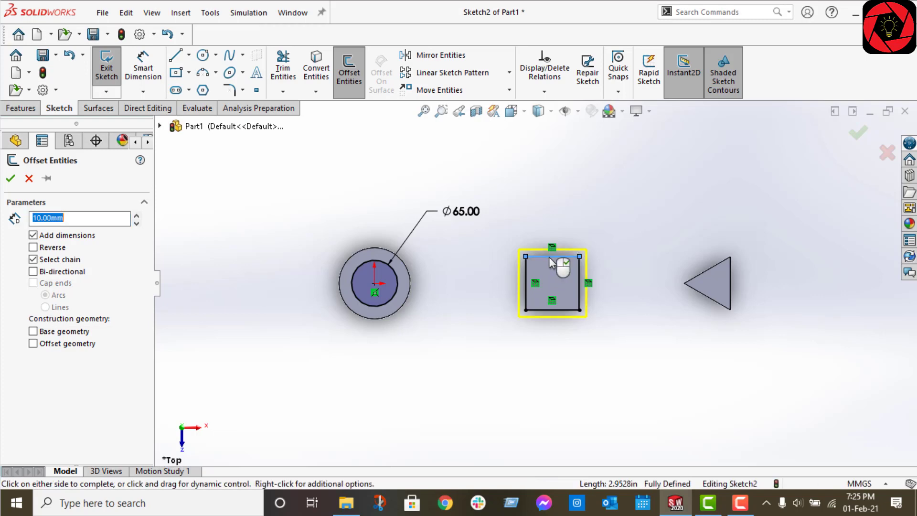
left_click(33, 247)
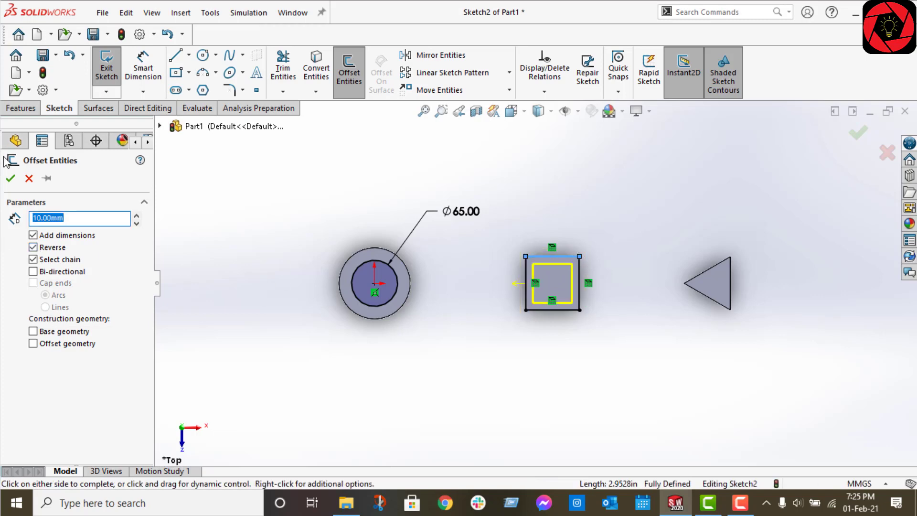
left_click(10, 177)
scroll(665, 316, "down", 2)
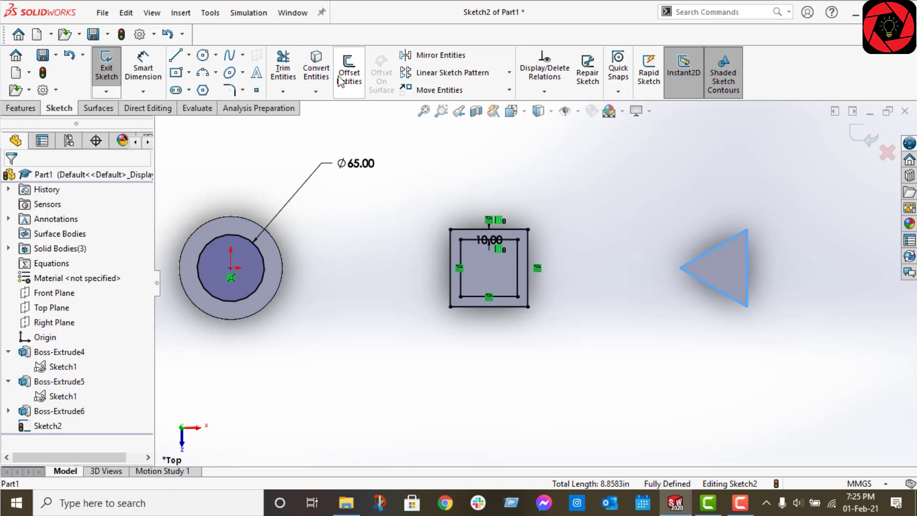
Convert the triangle face edges and offset that outline 10 mm inward
left_click(316, 69)
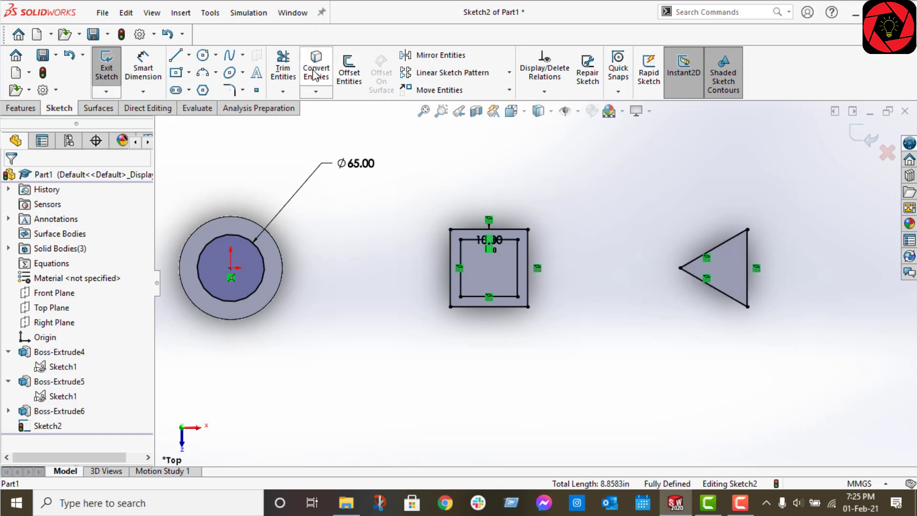
left_click(349, 72)
left_click(732, 244)
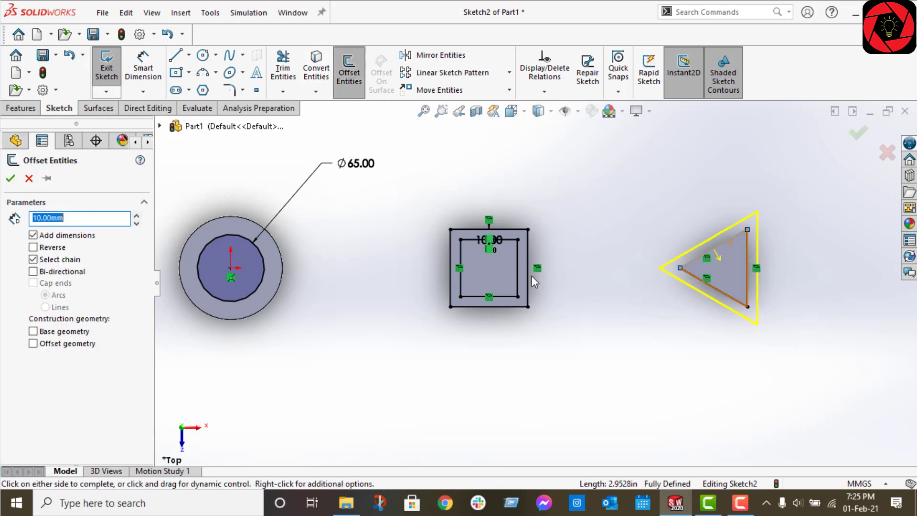
left_click(34, 247)
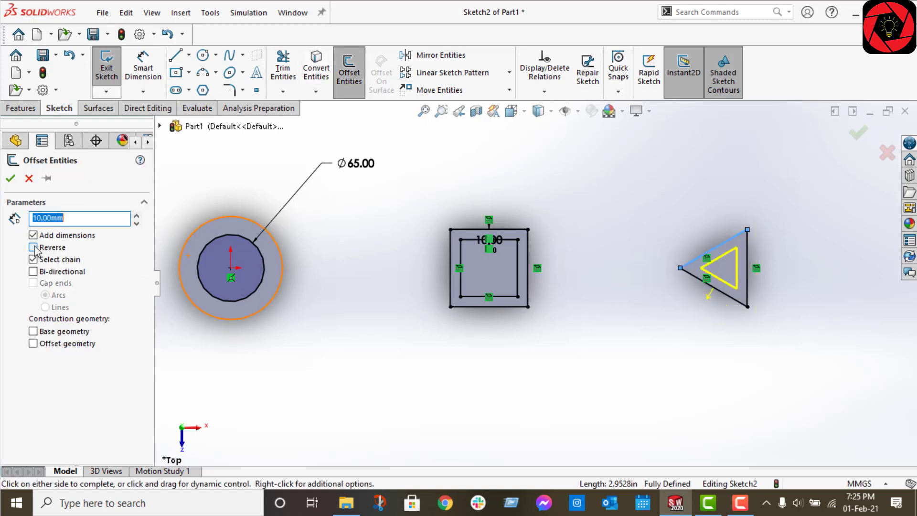
left_click(9, 180)
scroll(516, 380, "down", 3)
mouse_move(516, 380)
middle_mouse_down()
mouse_move(532, 265)
mouse_move(493, 234)
middle_mouse_up()
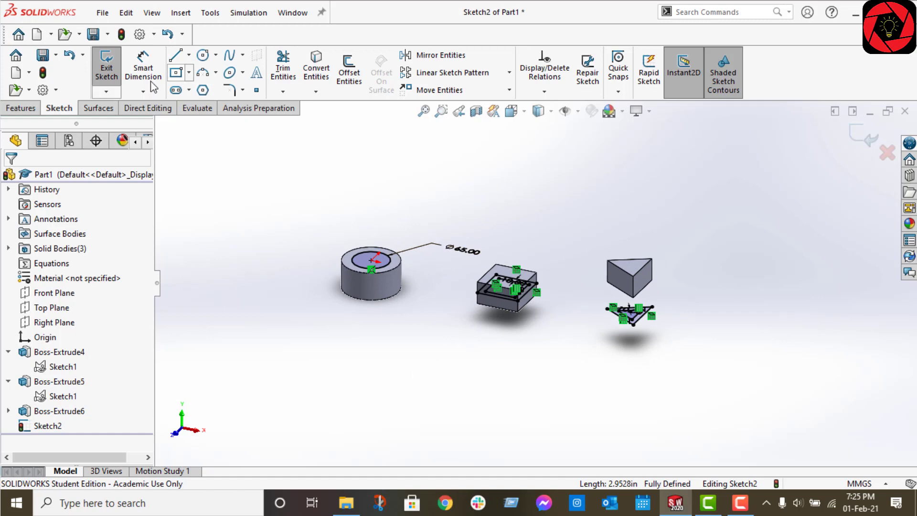
Start an Extruded Cut using the inner Ø65 circle region as the profile
left_click(20, 108)
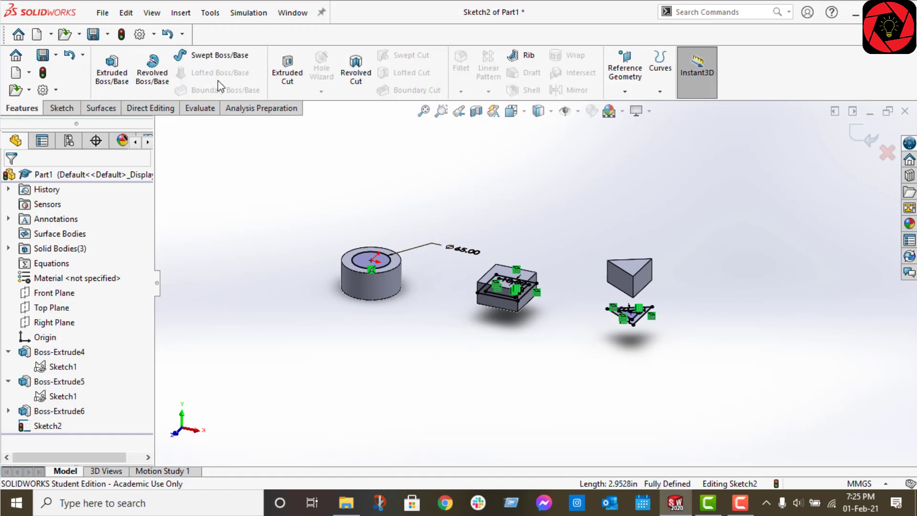
left_click(288, 68)
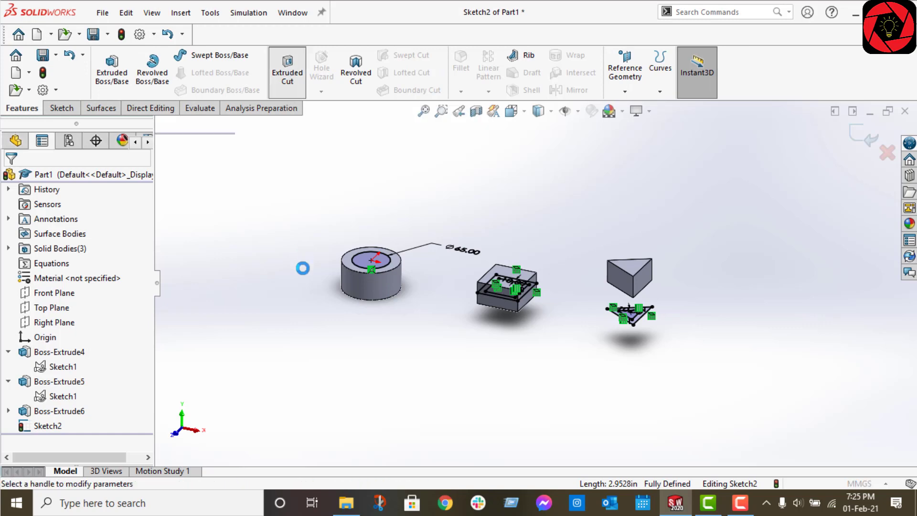
mouse_move(493, 367)
middle_mouse_down()
mouse_move(480, 338)
mouse_move(532, 355)
middle_mouse_up()
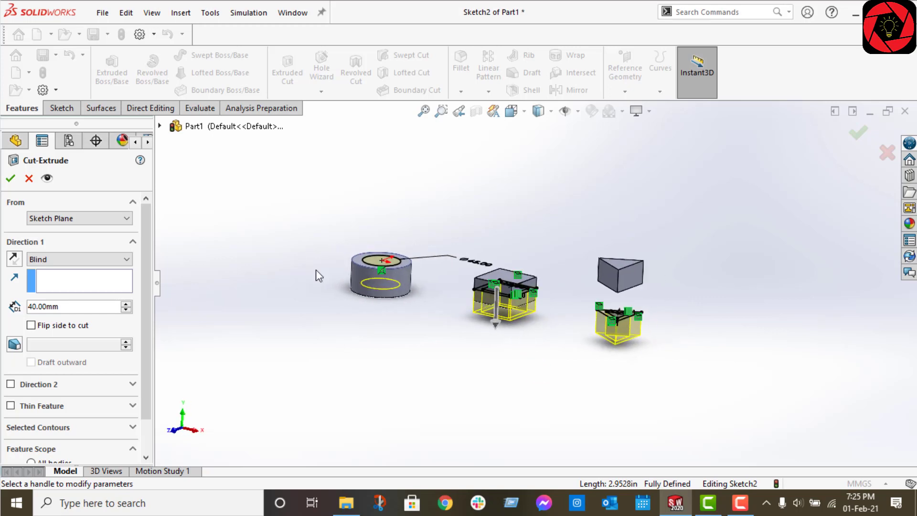
scroll(146, 368, "down", 2)
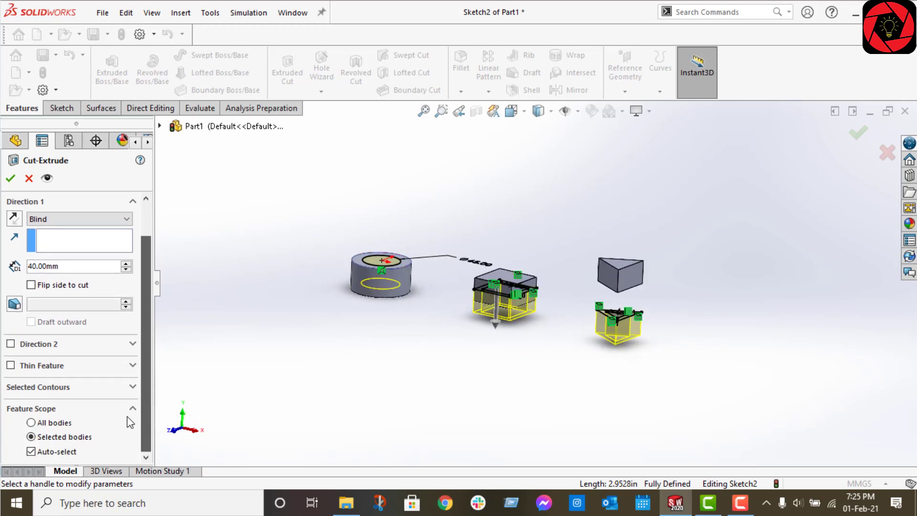
left_click(102, 387)
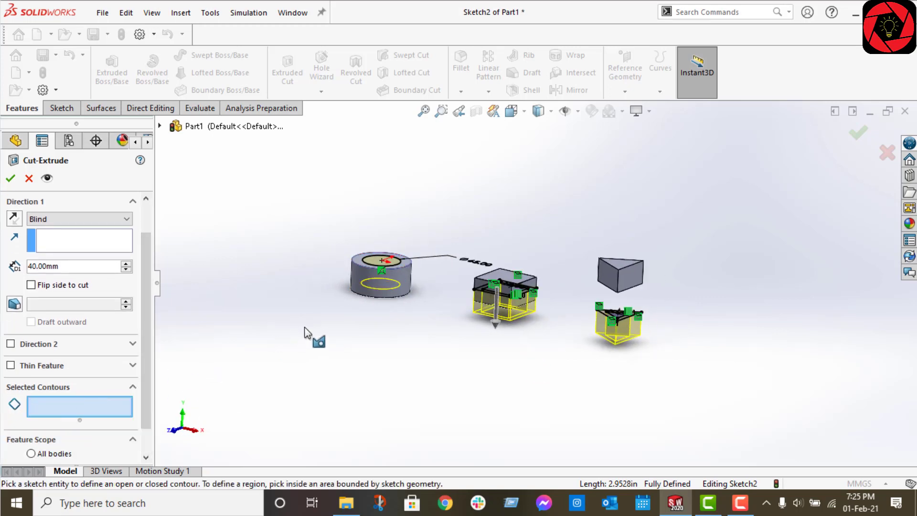
scroll(380, 273, "down", 5)
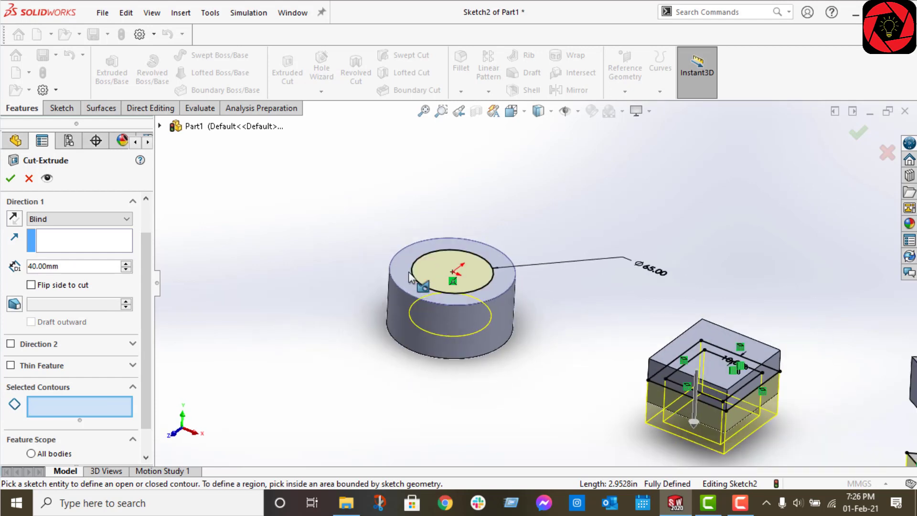
left_click(439, 278)
scroll(439, 335, "up", 5)
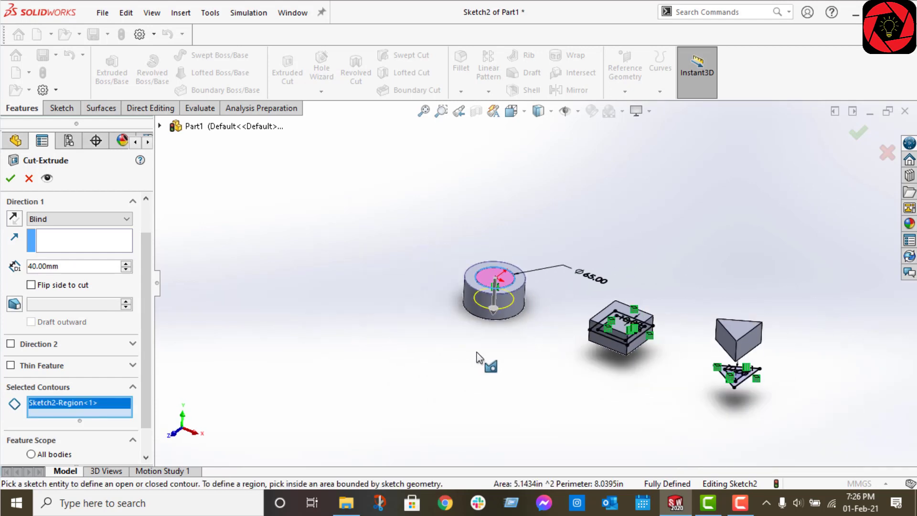
scroll(459, 308, "down", 2)
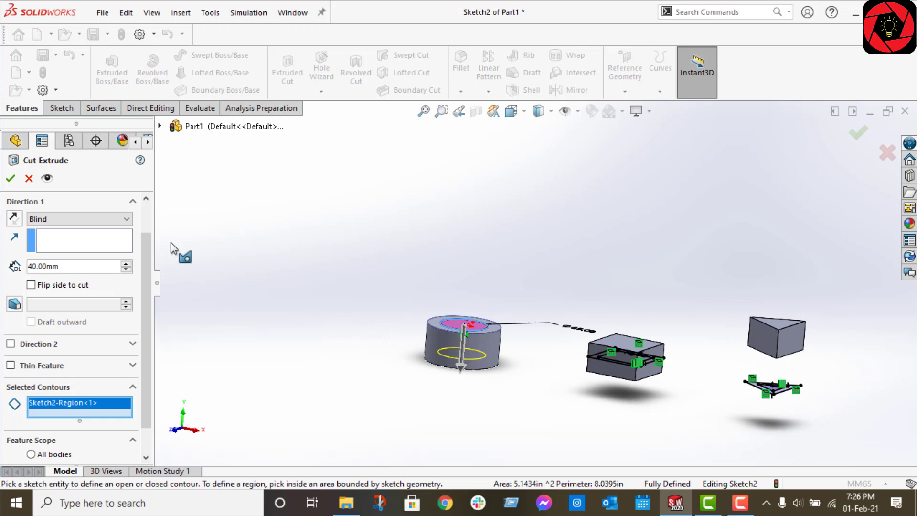
Set the cut to Through All and accept it as Cut-Extrude1
left_click_drag(144, 287, 145, 228)
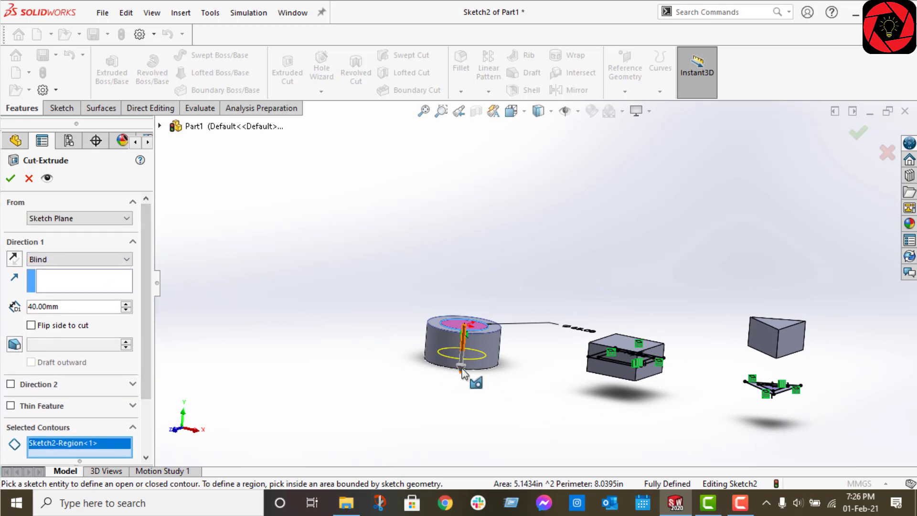
mouse_move(464, 371)
left_mouse_down()
mouse_move(452, 349)
mouse_move(439, 428)
mouse_move(443, 411)
left_mouse_up()
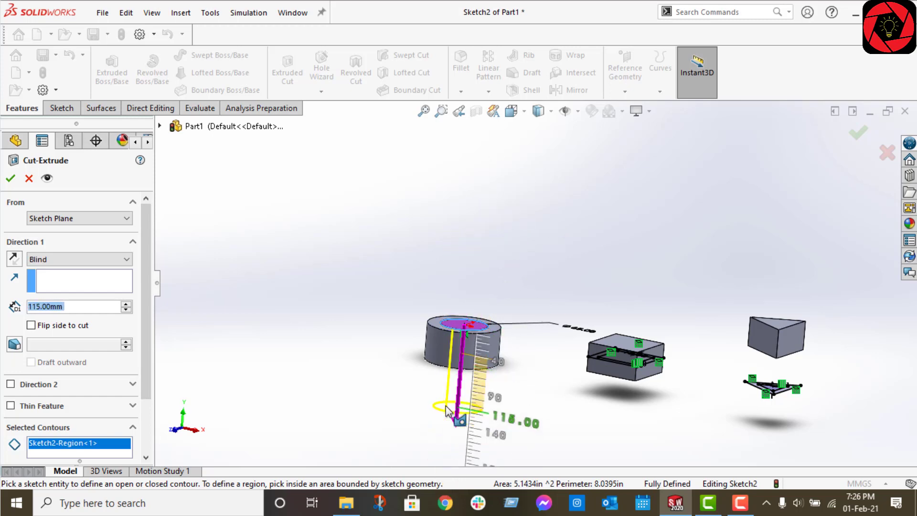
left_click(61, 260)
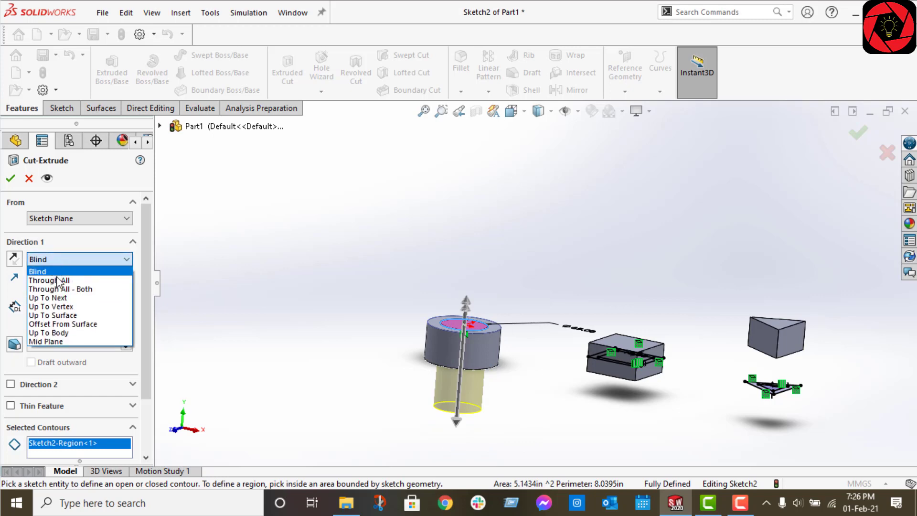
left_click(58, 281)
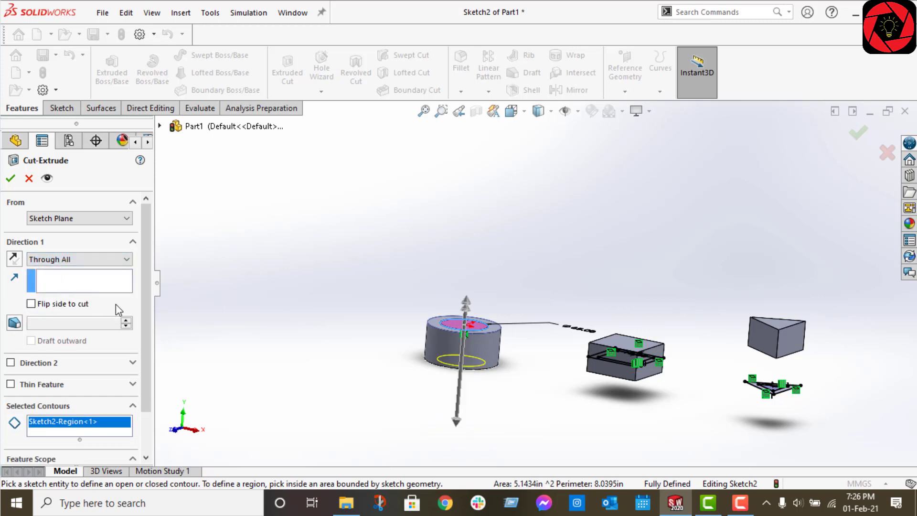
mouse_move(413, 400)
middle_mouse_down()
mouse_move(444, 372)
mouse_move(412, 409)
middle_mouse_up()
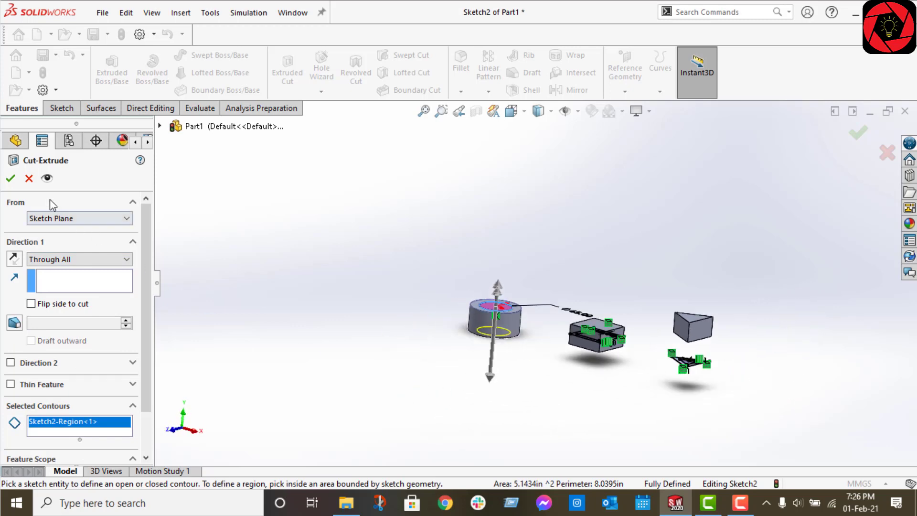
left_click(10, 178)
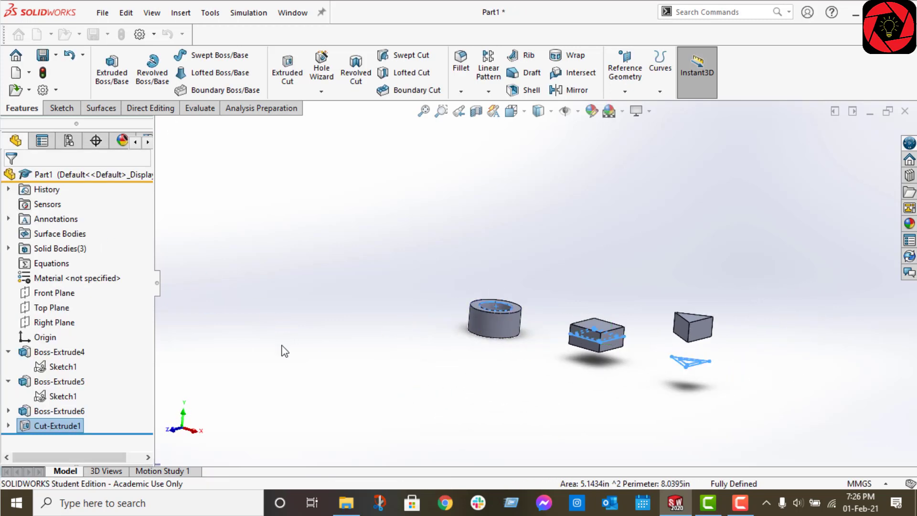
Start a new Extruded Cut from Sketch2, with only the square region as its contour
left_click(9, 426)
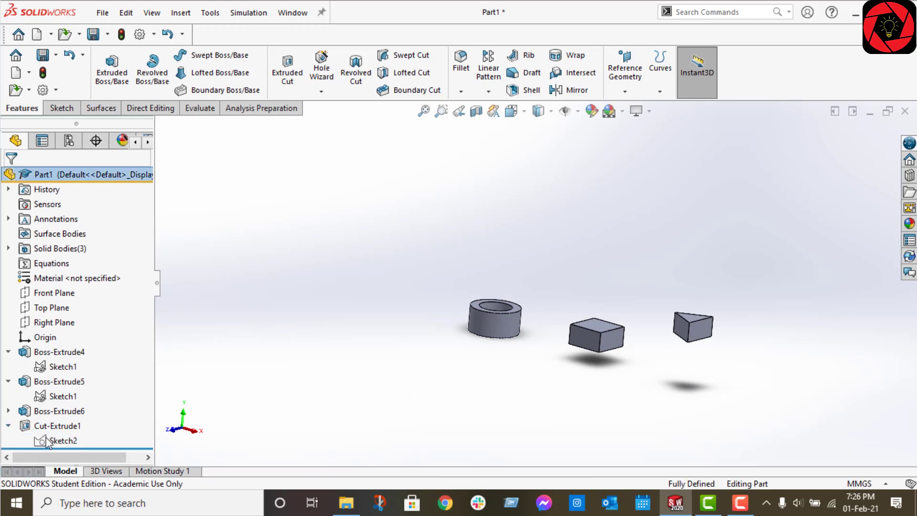
left_click(50, 441)
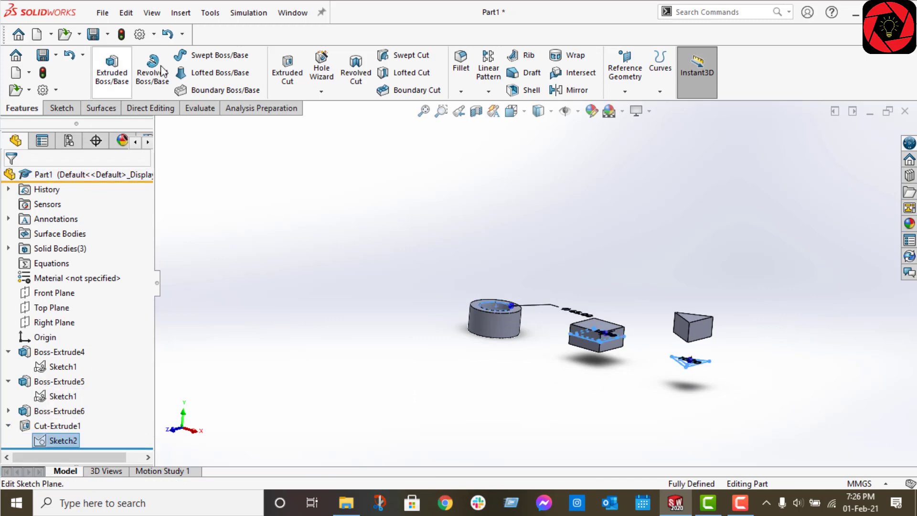
left_click(287, 72)
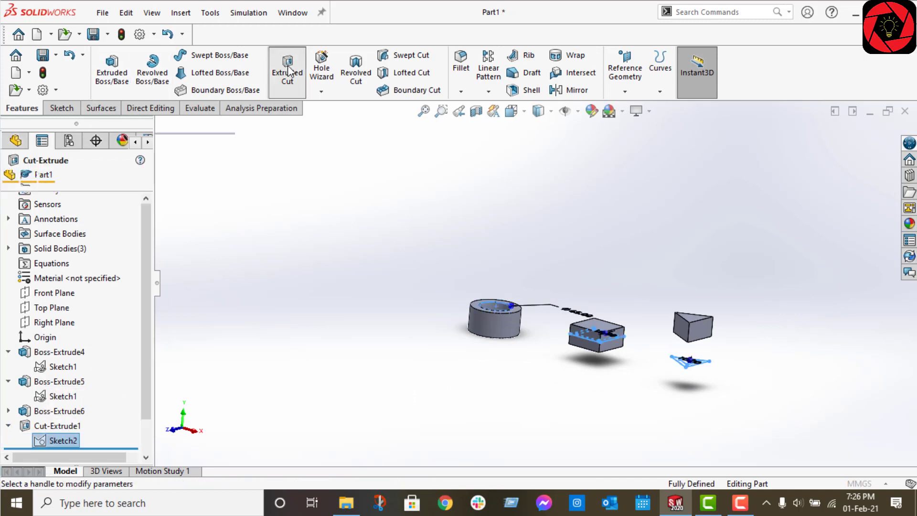
scroll(607, 359, "down", 3)
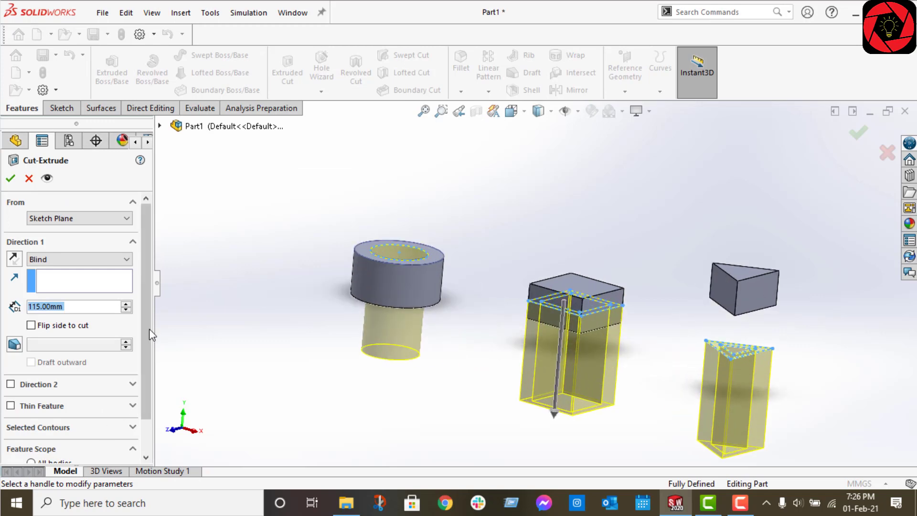
scroll(120, 424, "down", 2)
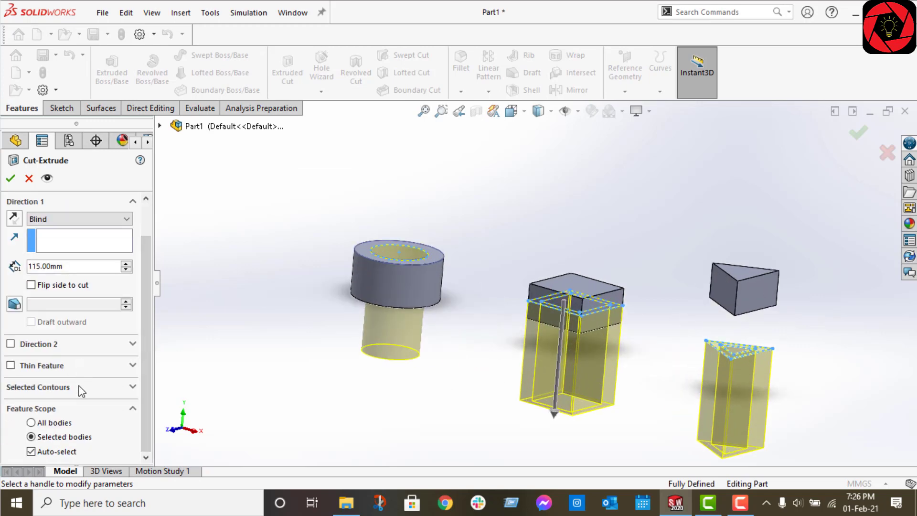
left_click(81, 389)
right_click(107, 405)
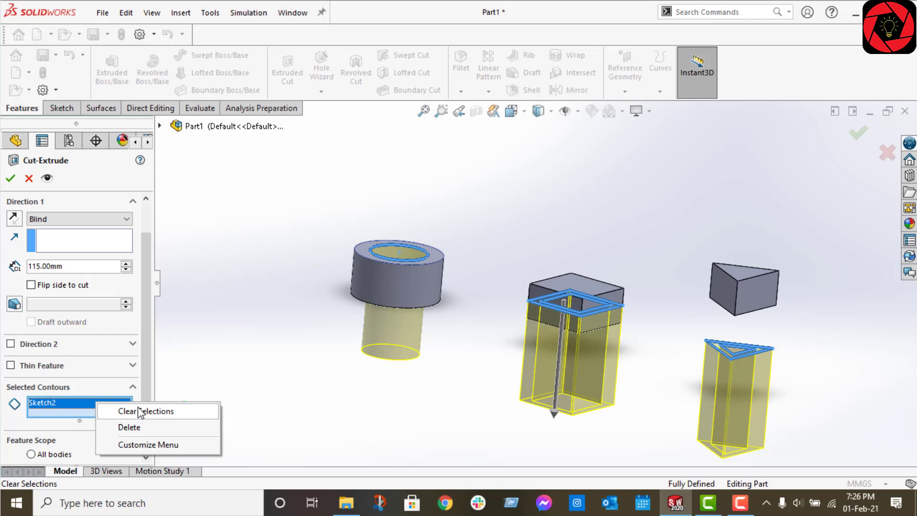
left_click(141, 411)
scroll(566, 323, "down", 5)
middle_click_drag(566, 323, 589, 406)
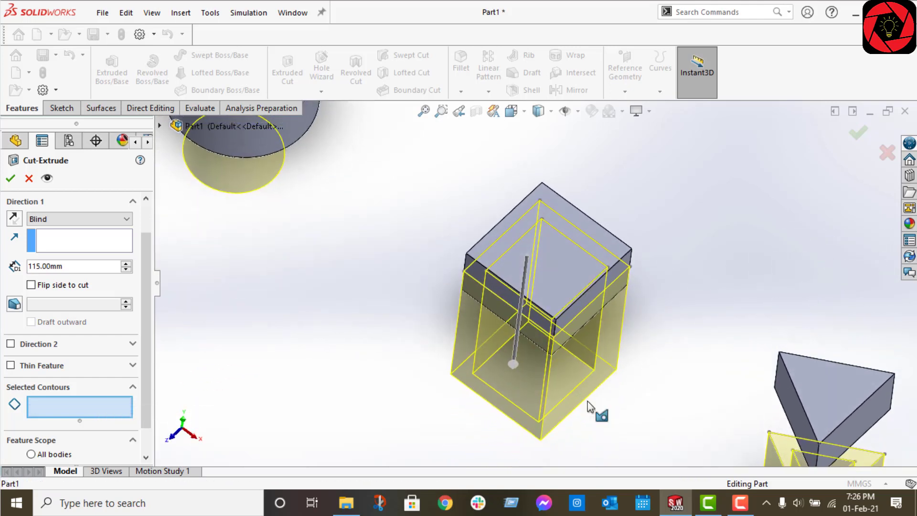
left_click(604, 272)
scroll(502, 308, "up", 5)
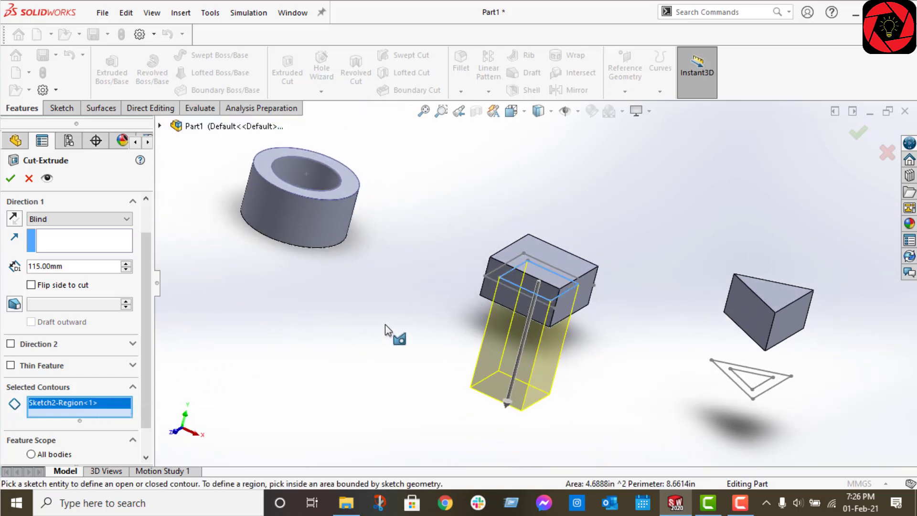
Try a Mid Plane cut at 50 mm, then at 40 mm
middle_click_drag(387, 330, 379, 295)
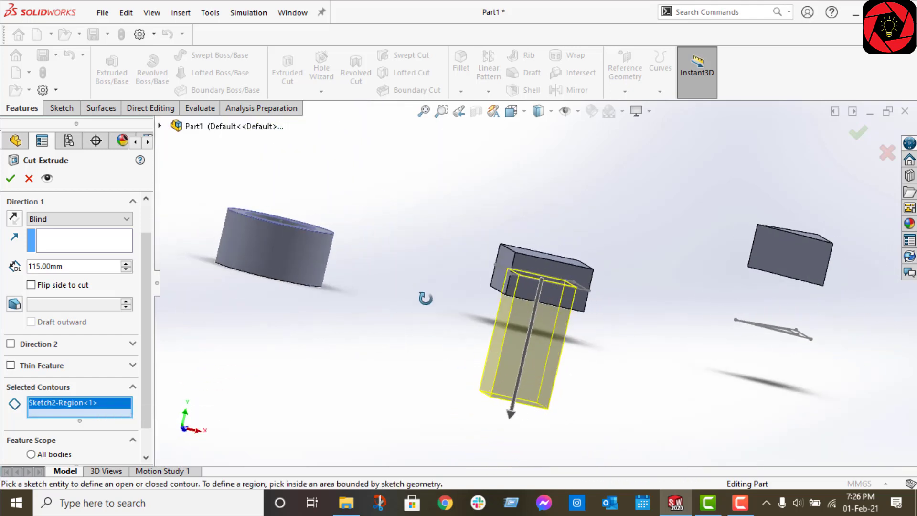
left_click(67, 220)
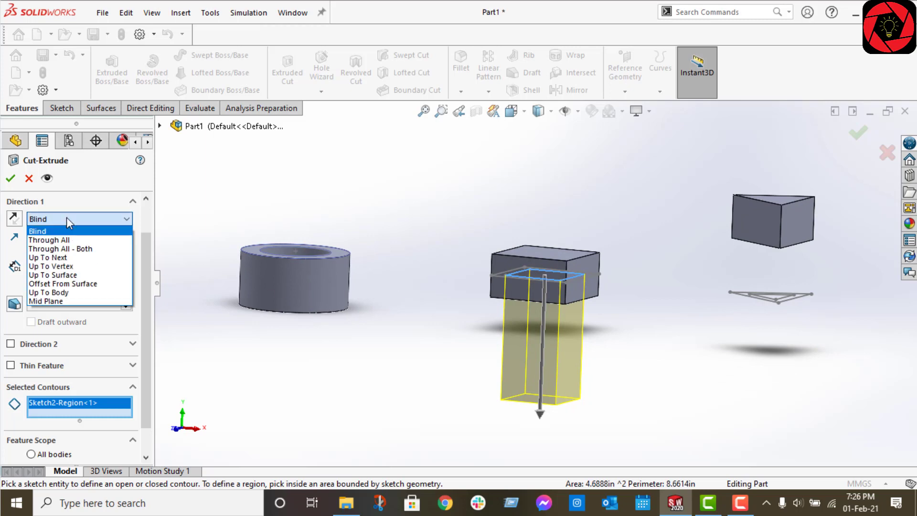
left_click(46, 301)
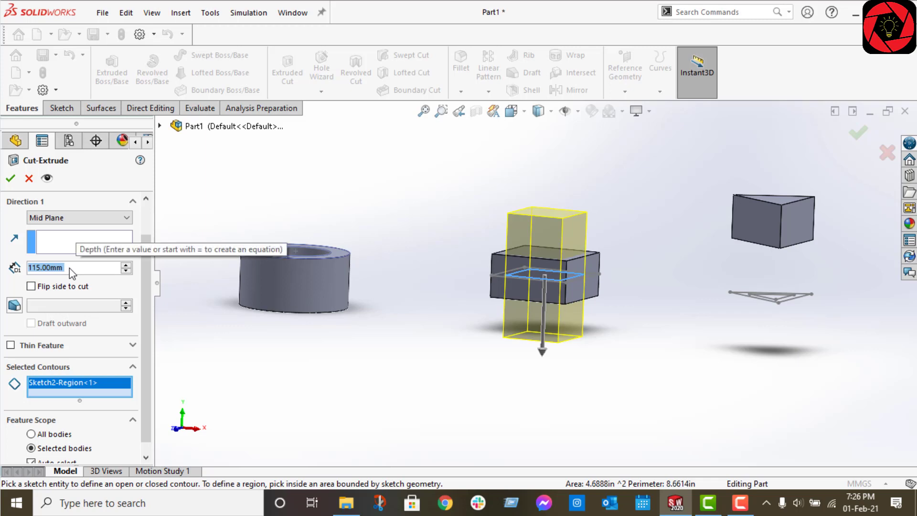
type("50")
key("Return")
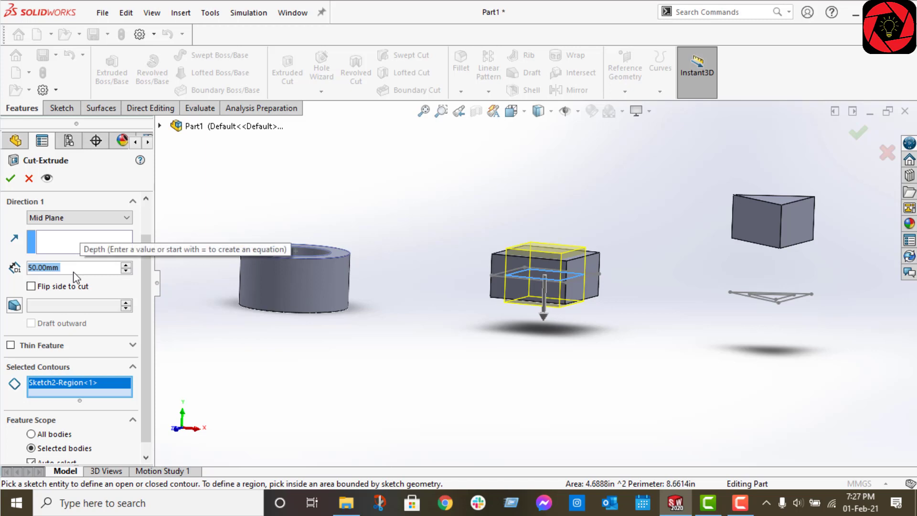
type("40")
key("Return")
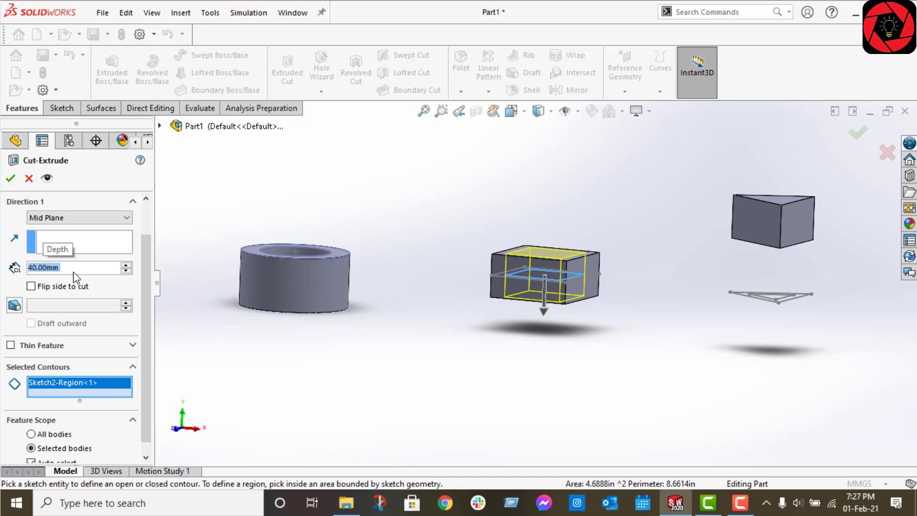
scroll(545, 287, "up", 3)
Change the square cut's end condition to Through All - Both
middle_click_drag(545, 286, 534, 338)
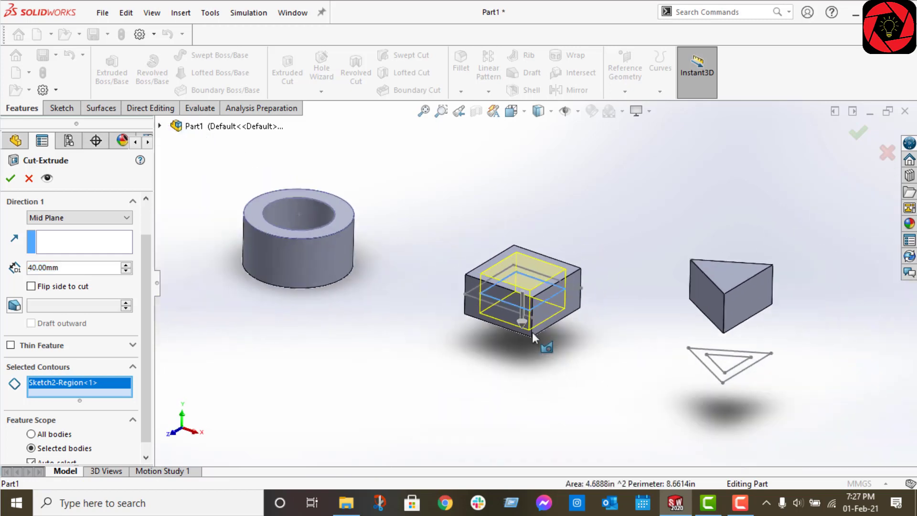
left_click(78, 217)
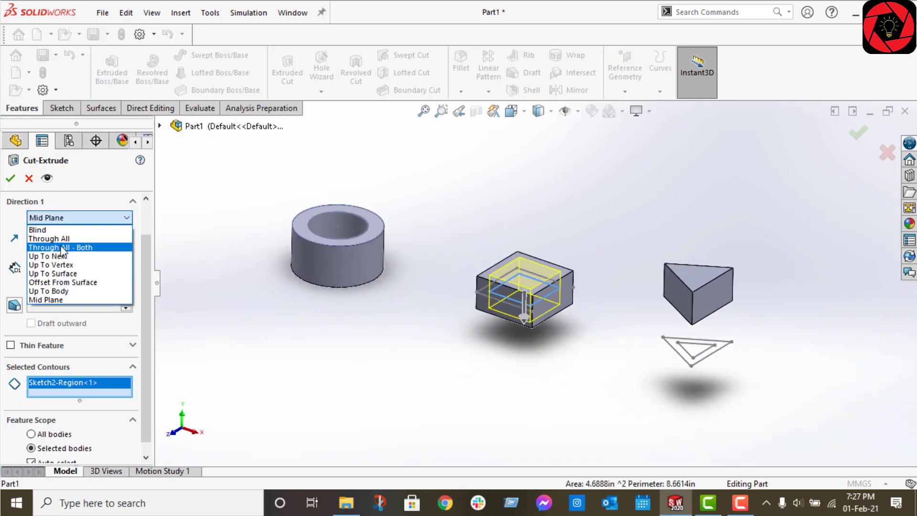
left_click(61, 248)
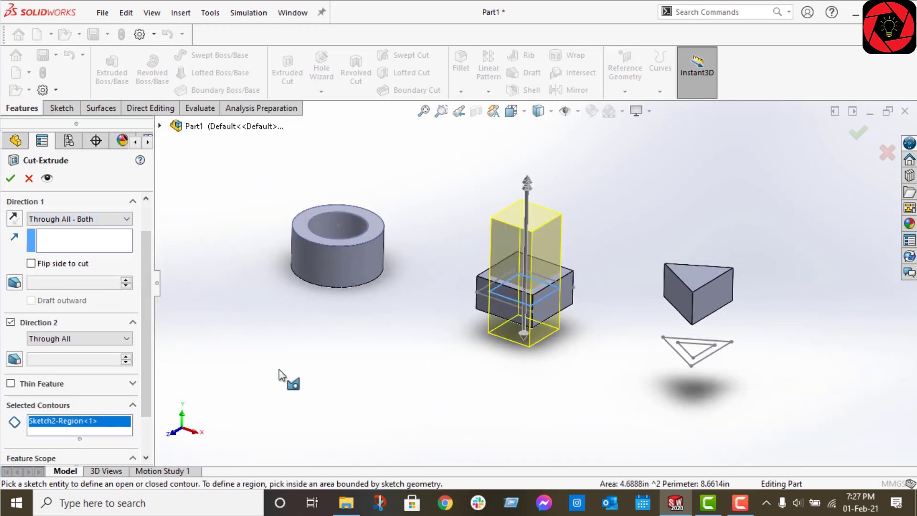
mouse_move(279, 369)
middle_mouse_down()
mouse_move(364, 331)
mouse_move(298, 383)
middle_mouse_up()
scroll(608, 258, "down", 3)
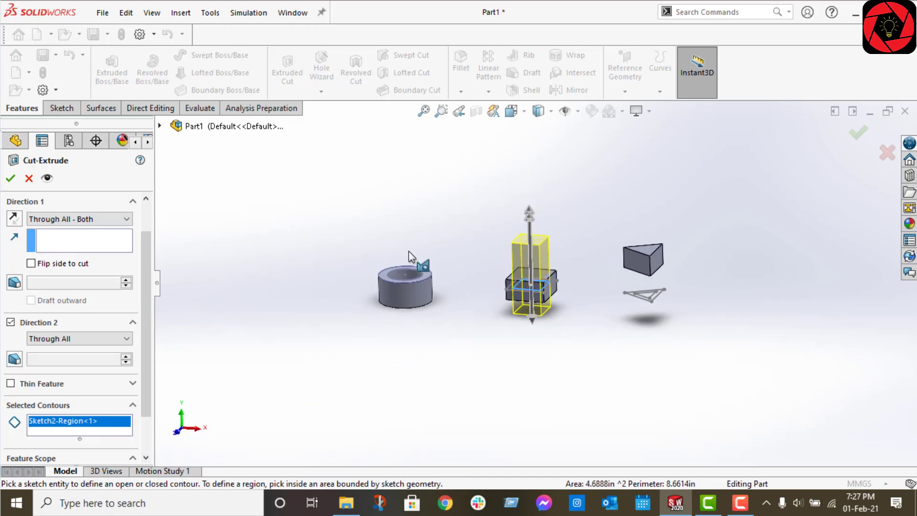
Accept the square-tube cut and begin another Extruded Cut from Sketch2
left_click(10, 178)
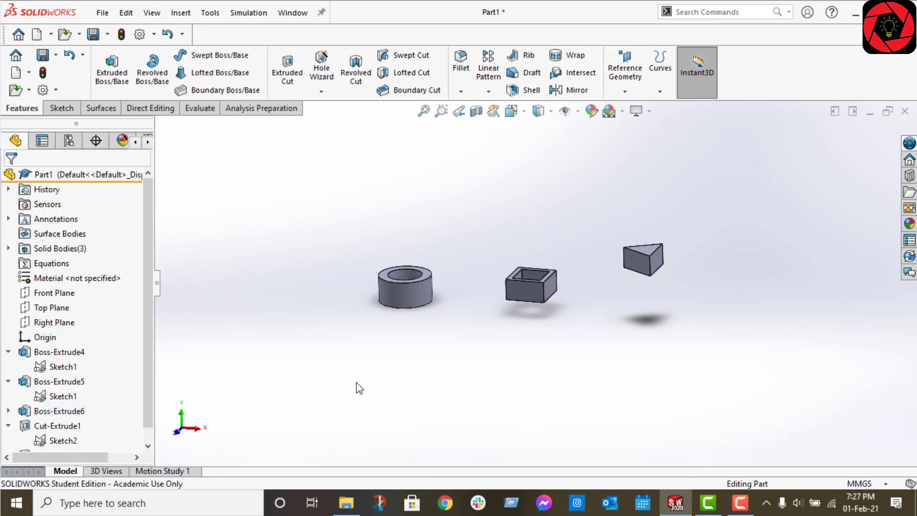
middle_click_drag(358, 380, 171, 413)
scroll(57, 430, "down", 1)
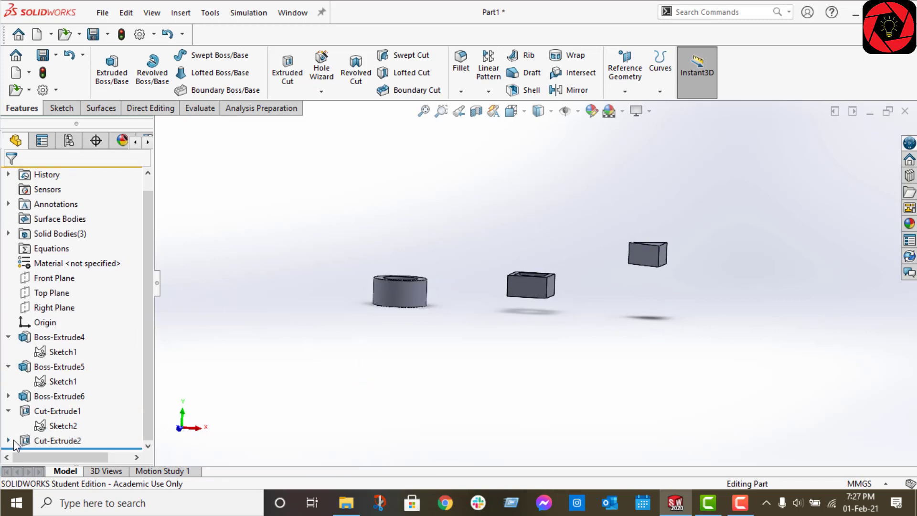
scroll(50, 441, "down", 1)
left_click(54, 441)
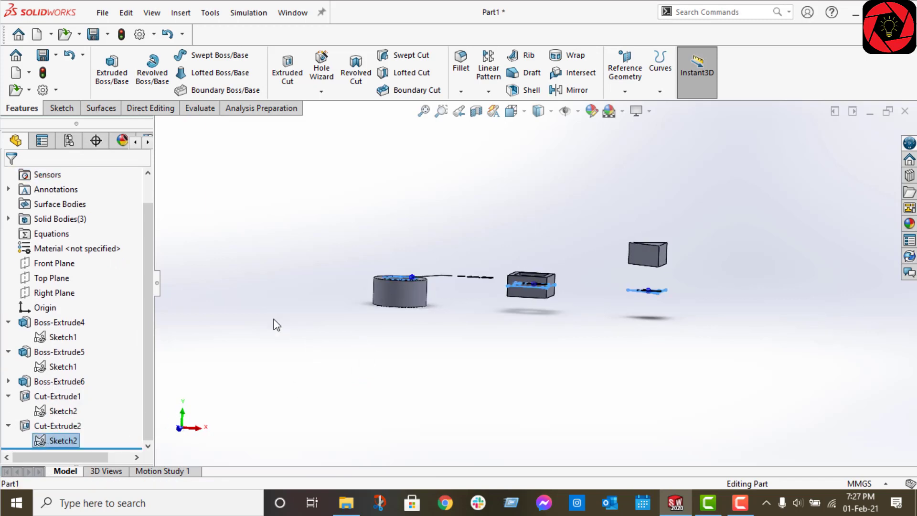
left_click(288, 69)
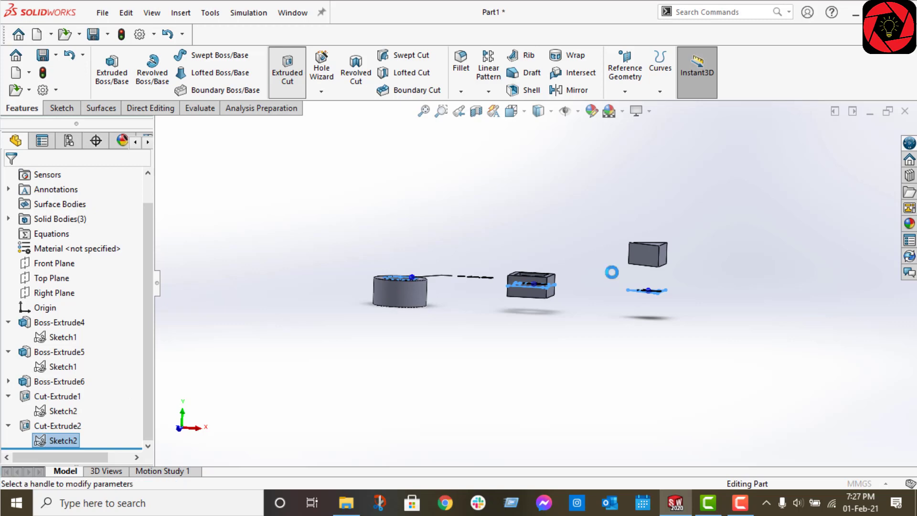
Replace the selected contours with only the triangular region
middle_click_drag(683, 269, 385, 319)
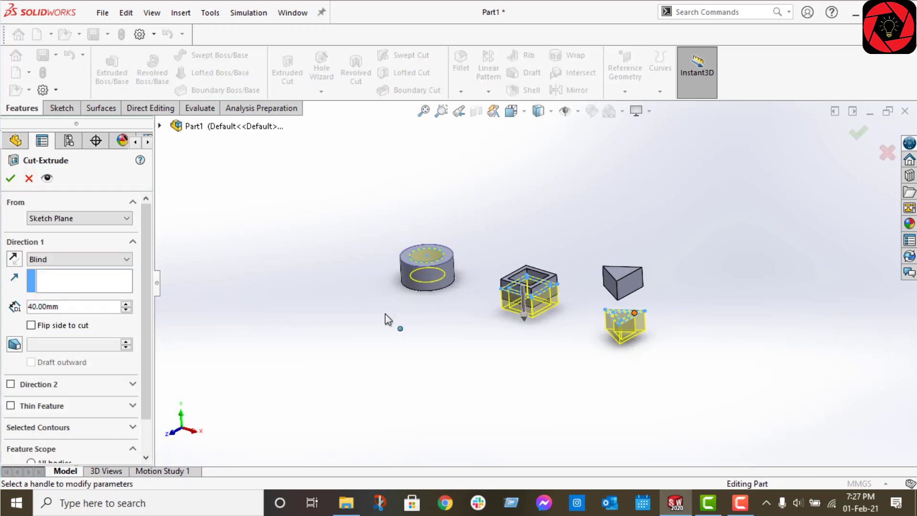
left_click(71, 427)
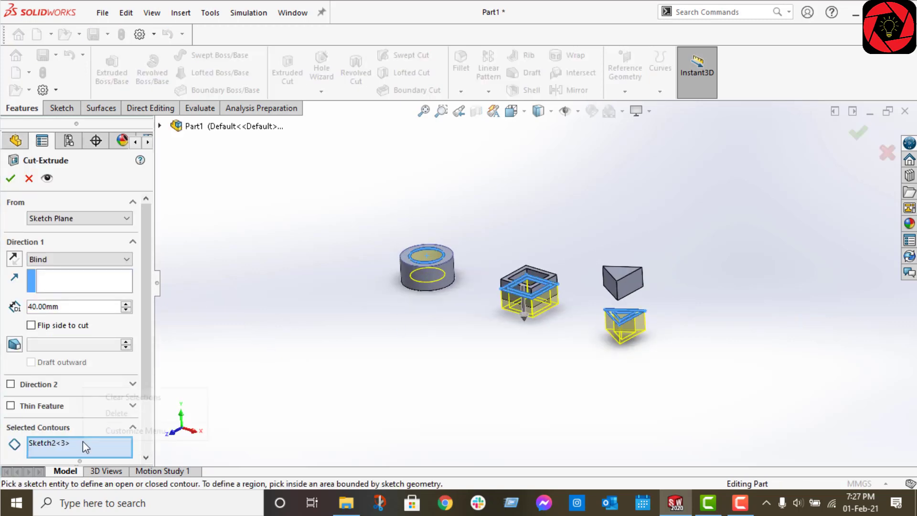
right_click(82, 441)
left_click(133, 397)
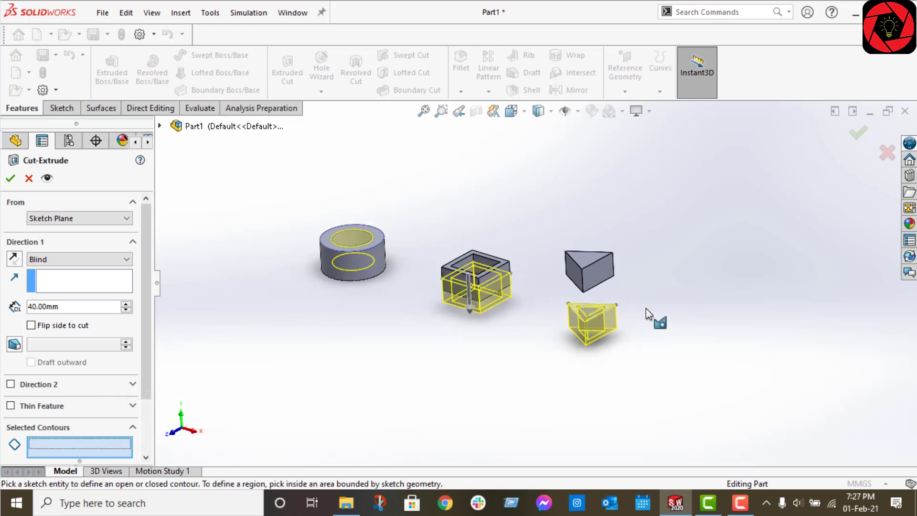
scroll(645, 308, "down", 3)
left_click(565, 309)
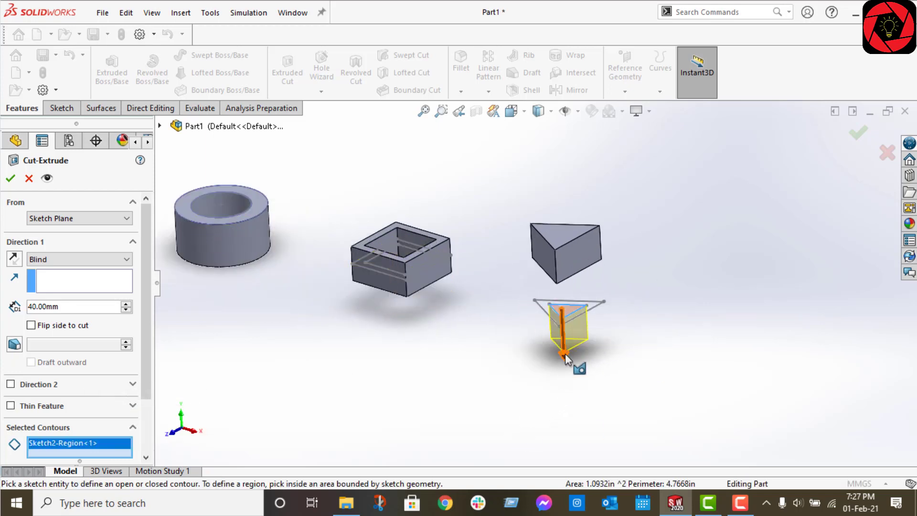
Cut the triangular region Through All and accept the cut
left_click_drag(568, 358, 558, 152)
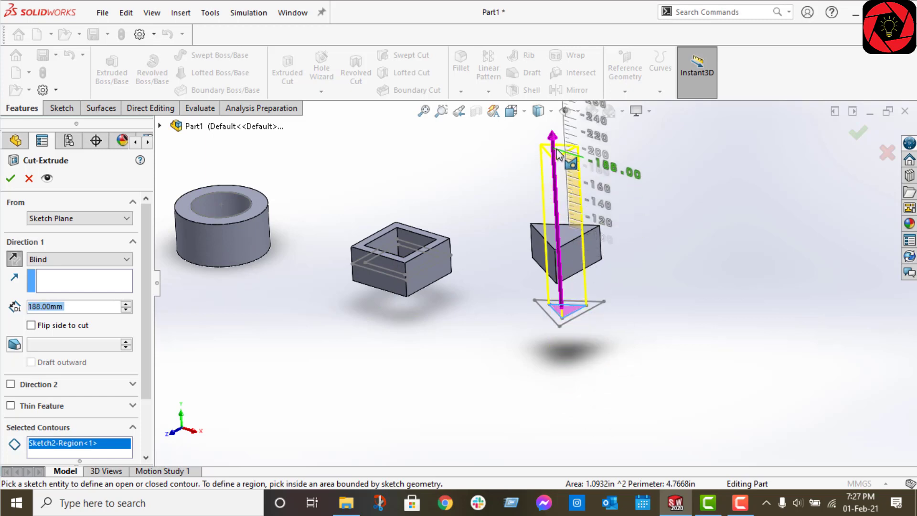
scroll(465, 349, "down", 3)
scroll(465, 349, "up", 2)
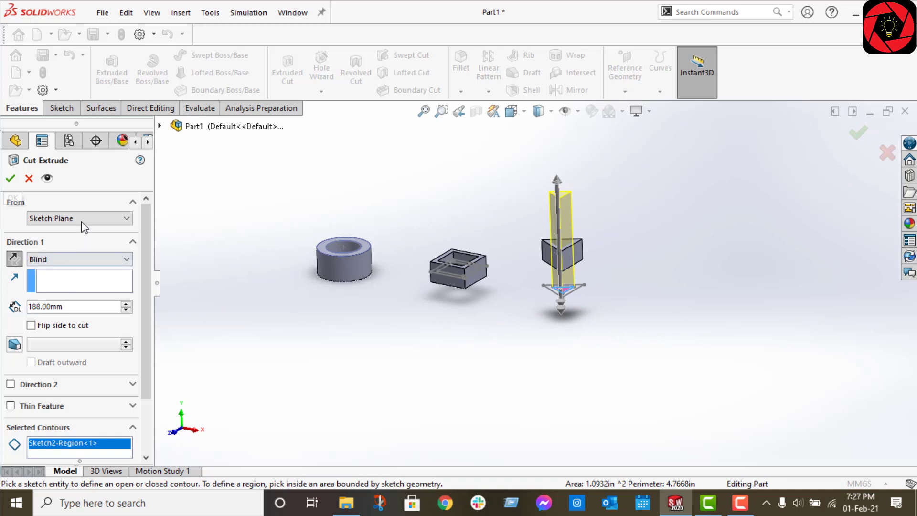
left_click(79, 258)
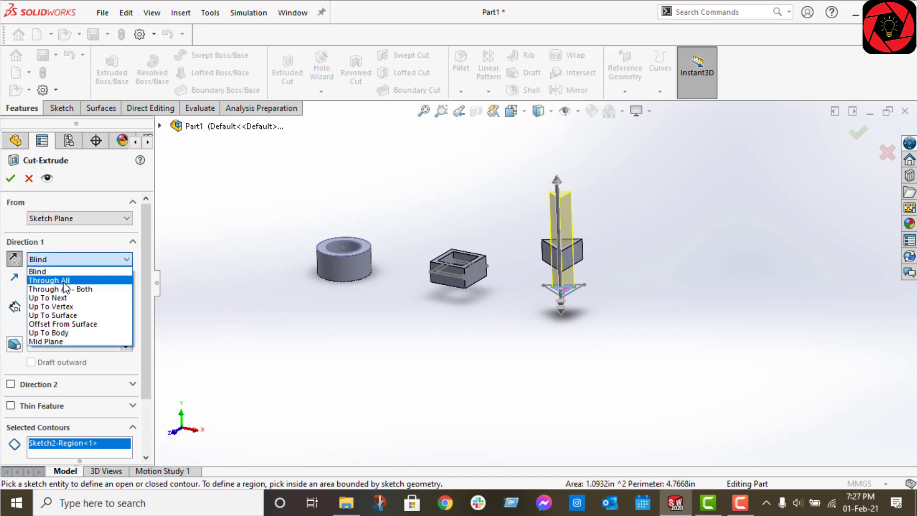
left_click(66, 281)
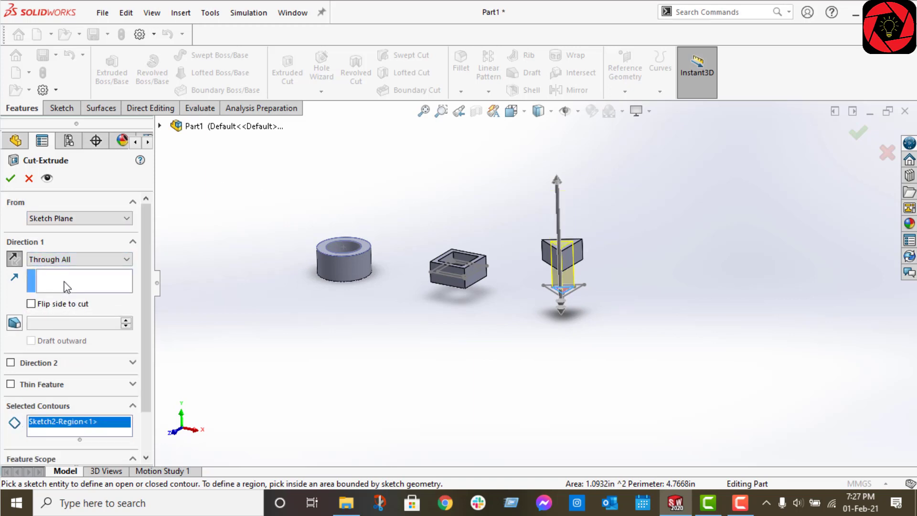
left_click(11, 178)
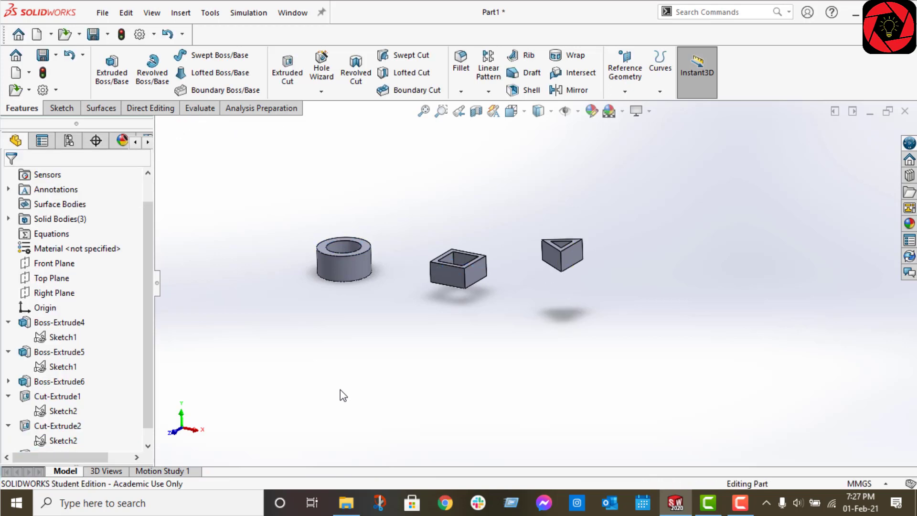
key("ctrl+1")
key("space")
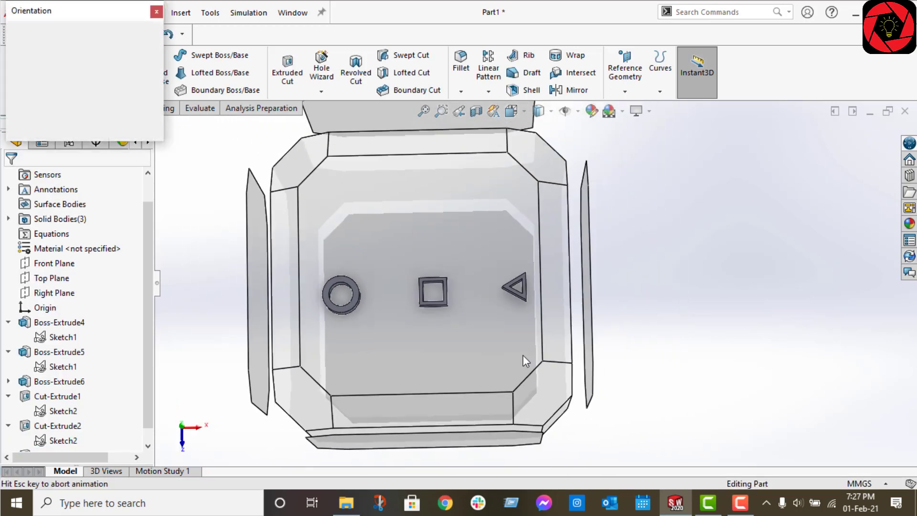
left_click(43, 58)
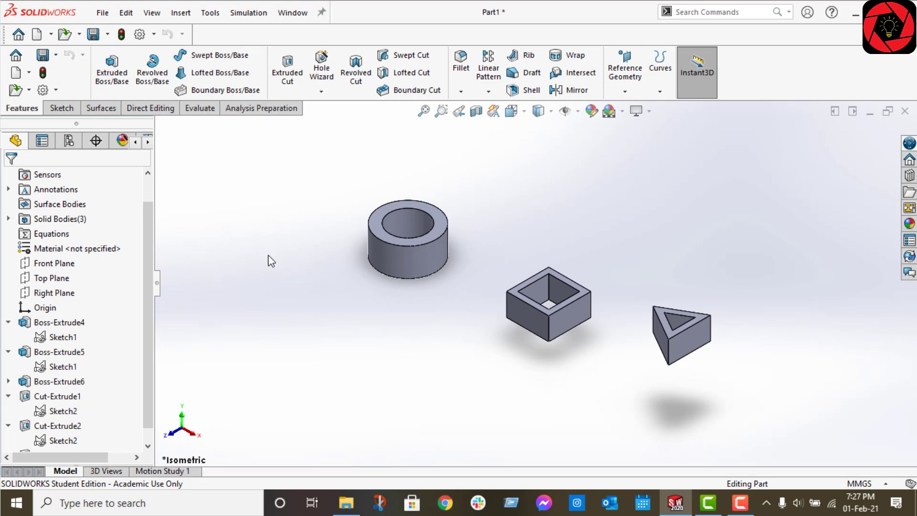
scroll(294, 244, "down", 3)
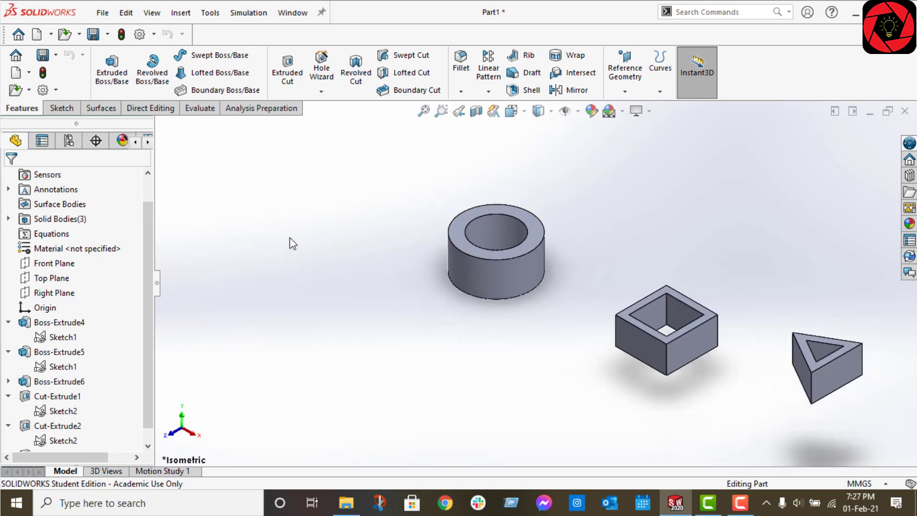